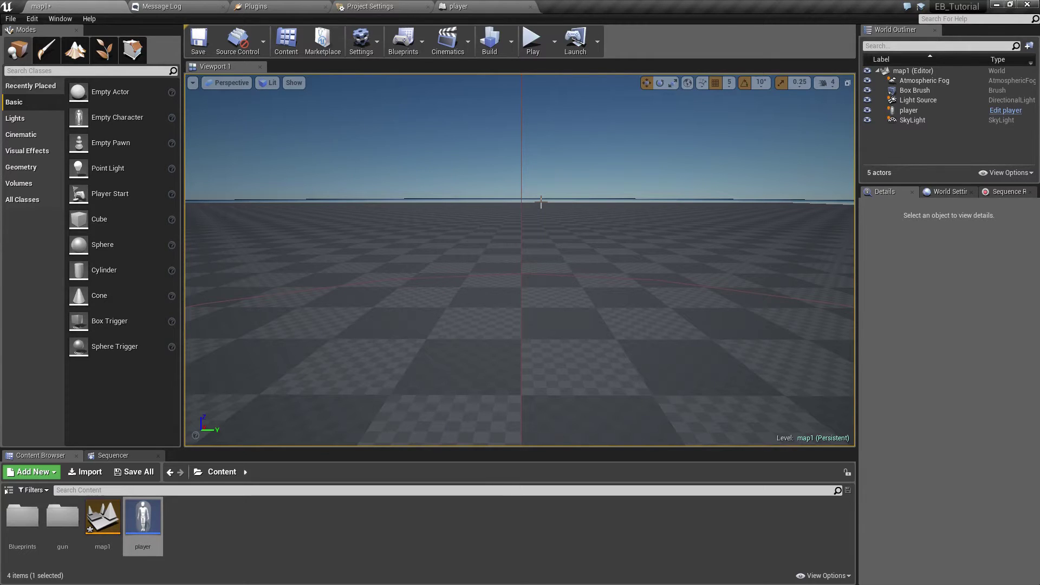
# Test-play the level from the player's camera, then end the play session.
pyautogui.moveTo(540, 201); pyautogui.dragTo(401, 142)
pyautogui.moveTo(529, 209)
pyautogui.mouseDown(button='right')
pyautogui.moveTo(529, 218)
pyautogui.moveTo(529, 209)
pyautogui.mouseUp(button='right')
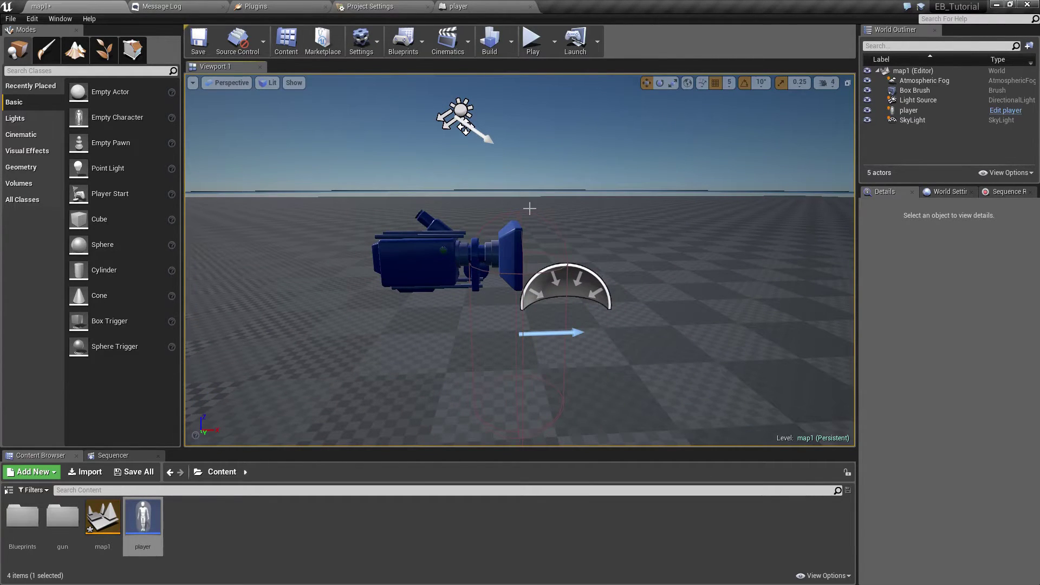
pyautogui.click(533, 40)
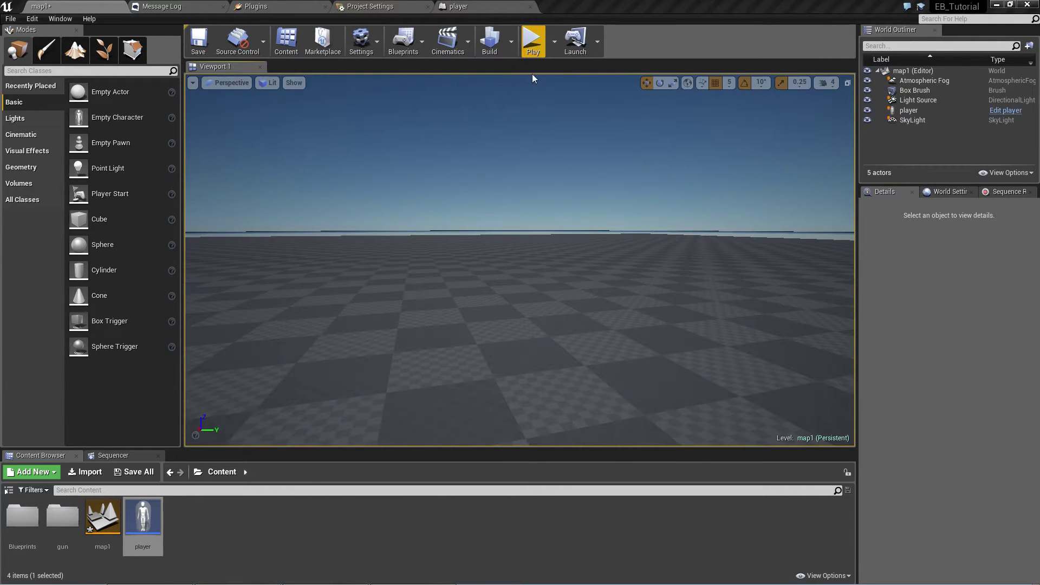
pyautogui.click(532, 41)
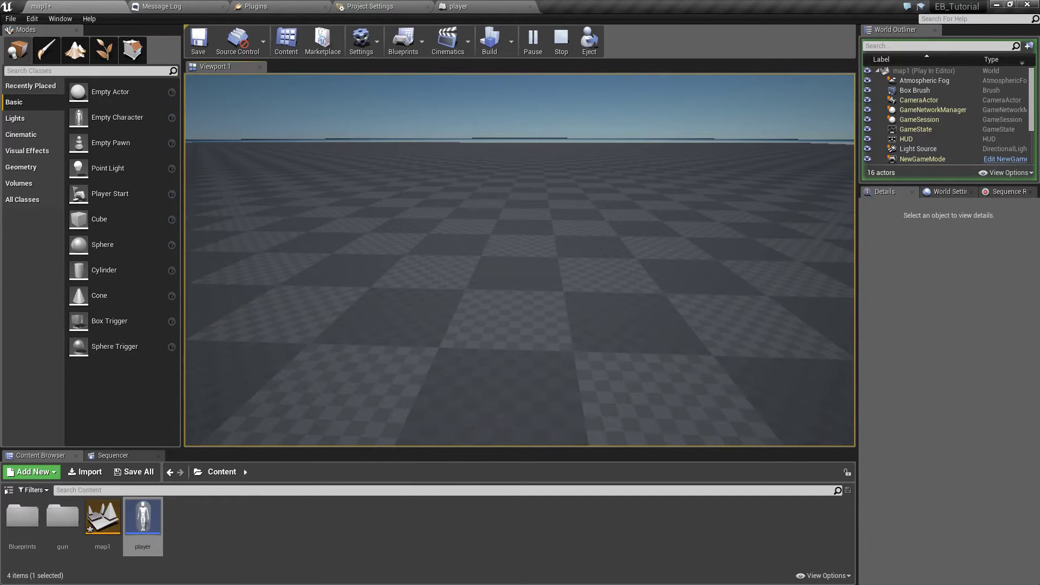
pyautogui.press('Escape')
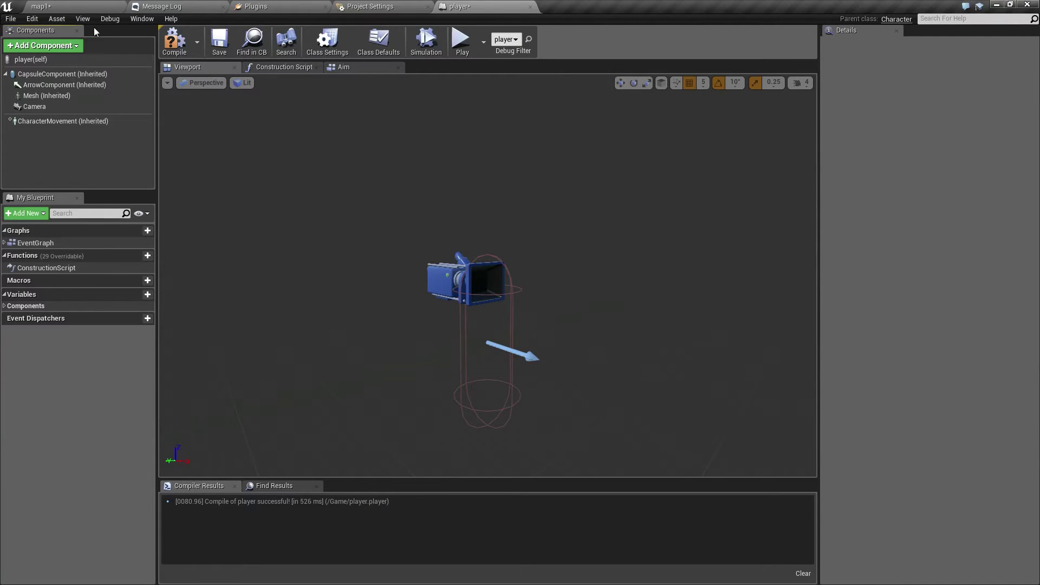
# Add a Static Mesh component to the player blueprint and assign the gun mesh to it.
pyautogui.click(79, 46)
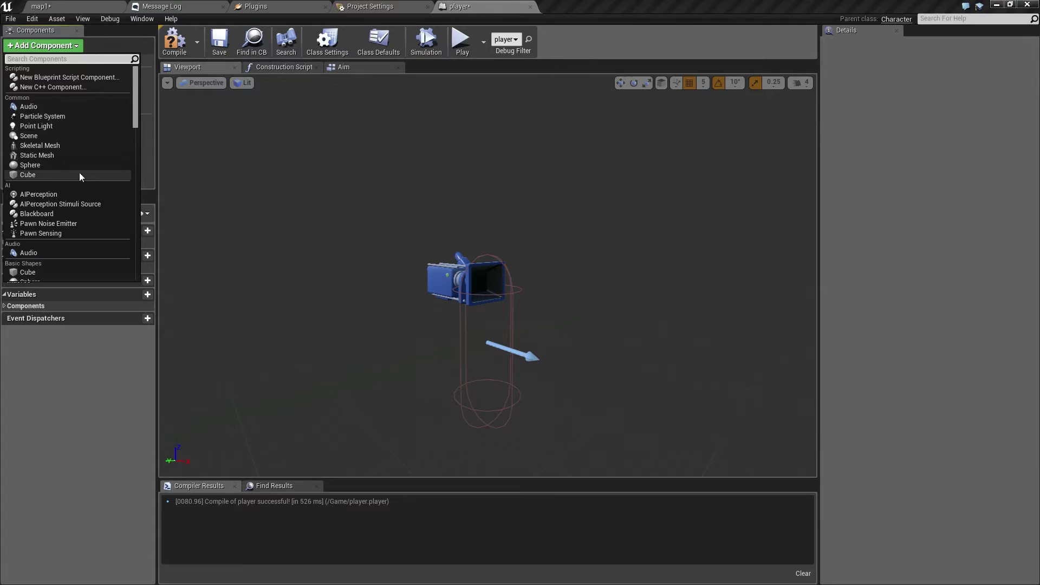
pyautogui.write('sta')
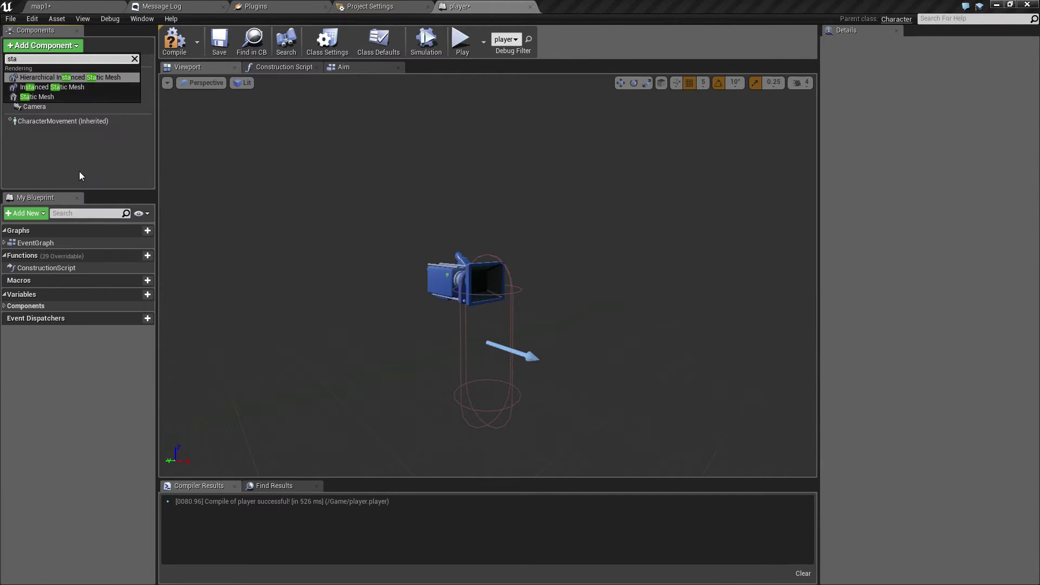
pyautogui.press('Down')
pyautogui.press('Down')
pyautogui.press('Return')
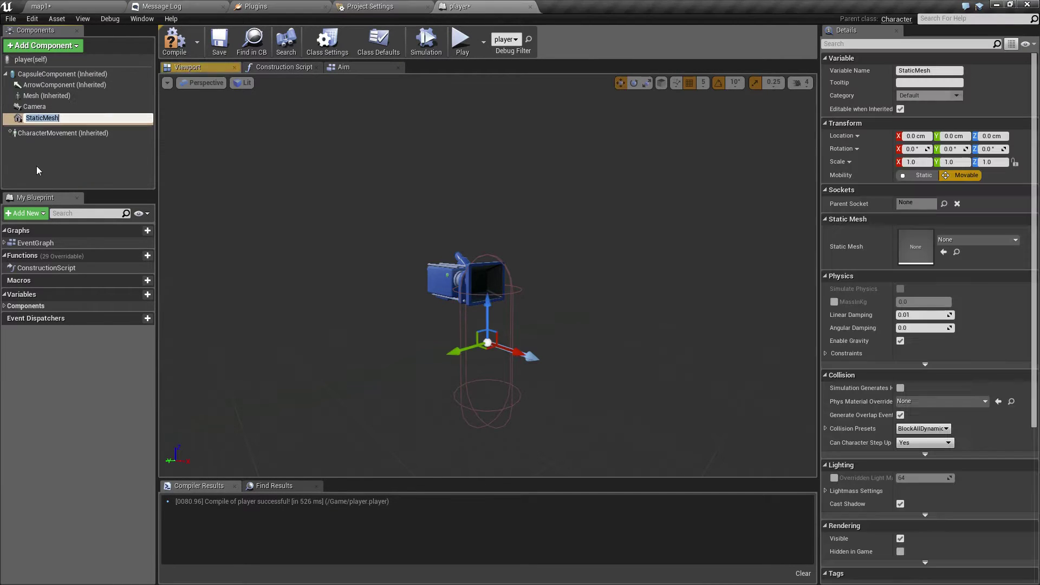
pyautogui.click(957, 241)
pyautogui.click(896, 325)
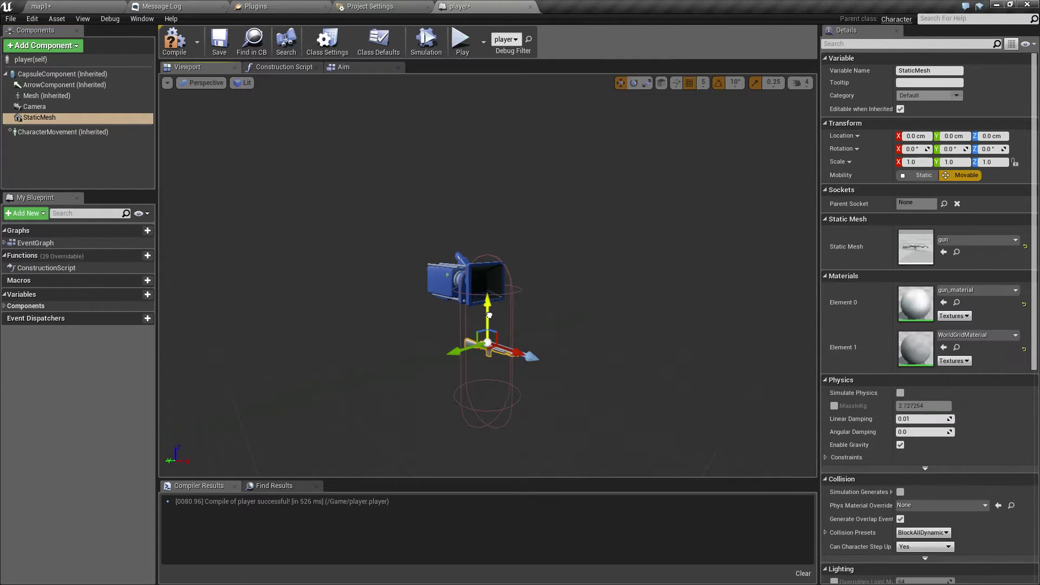
# Move the gun mesh to about 20 cm in front of, 5 cm beside and 20 cm below the camera.
pyautogui.moveTo(490, 317); pyautogui.dragTo(499, 275)
pyautogui.keyDown('alt'); pyautogui.moveTo(401, 297); pyautogui.dragTo(276, 295); pyautogui.keyUp('alt')
pyautogui.scroll(3, 460, 385)
# Attach the gun's StaticMesh component to the Camera component and test-play the player view.
pyautogui.click(44, 158)
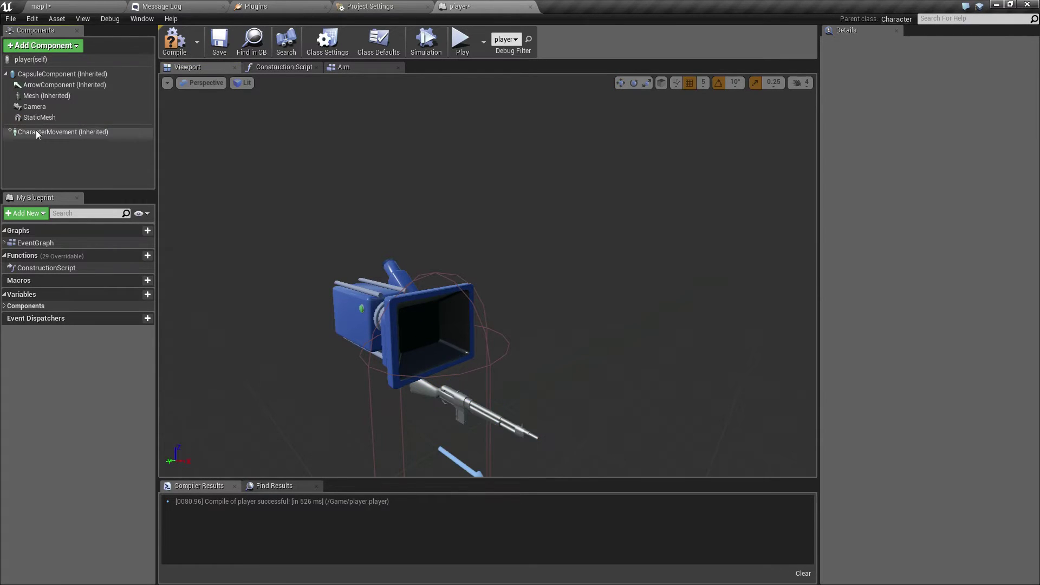
pyautogui.click(32, 119)
pyautogui.click(29, 117)
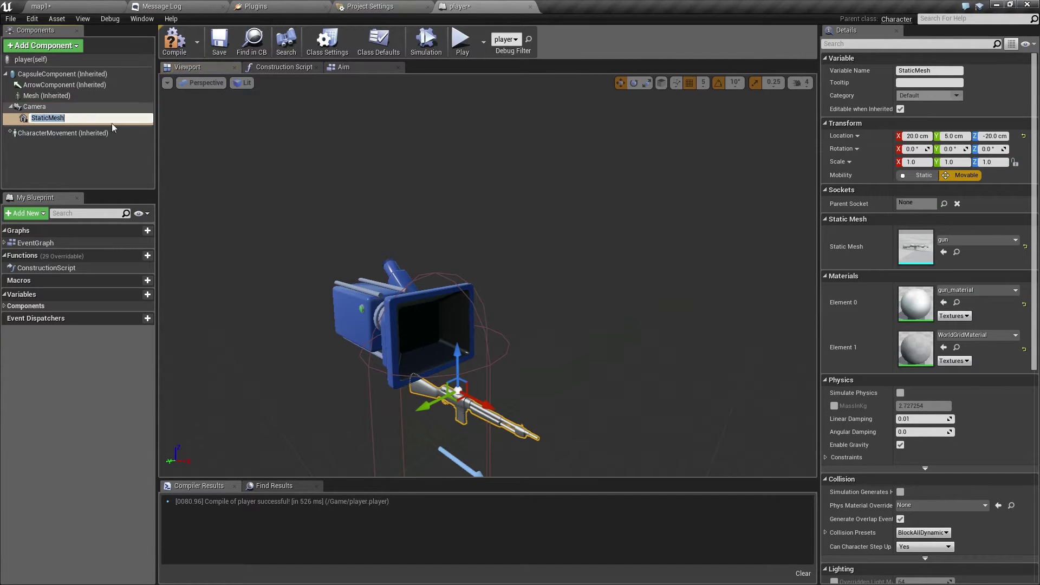
pyautogui.click(461, 40)
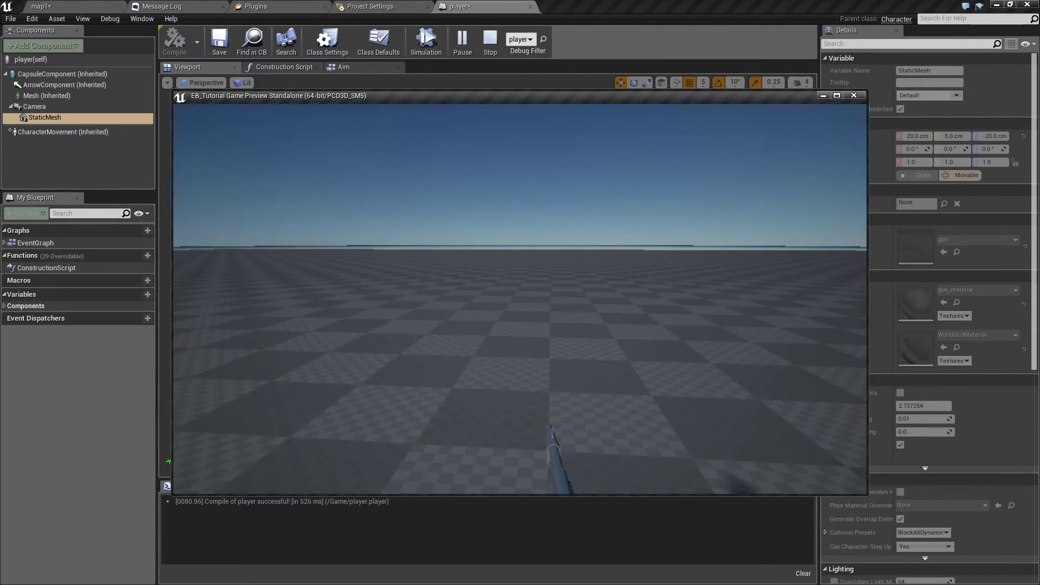
pyautogui.press('Escape')
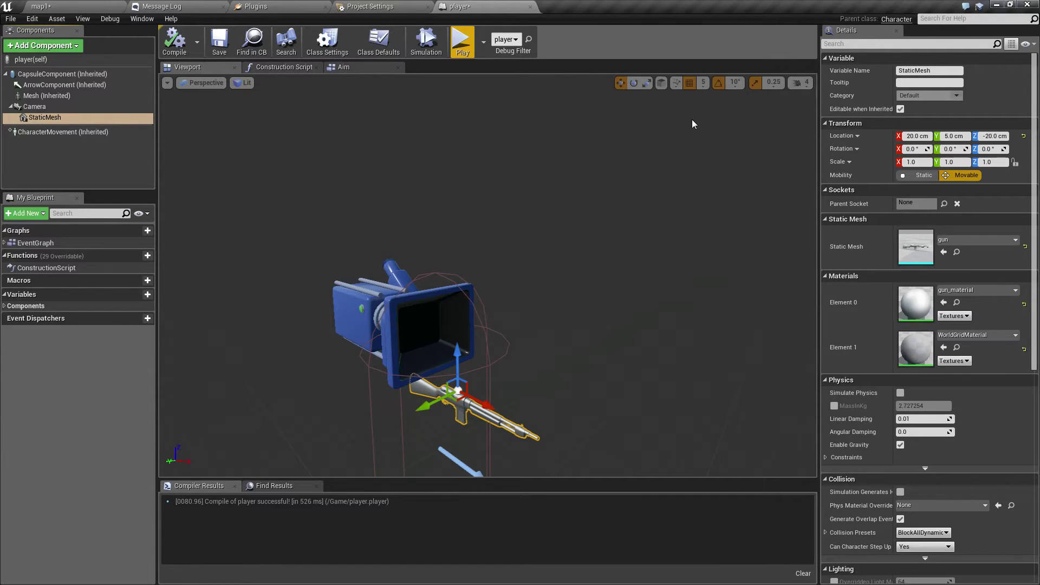
# Add an EBBarrel component to the player blueprint.
pyautogui.moveTo(690, 125); pyautogui.dragTo(623, 128)
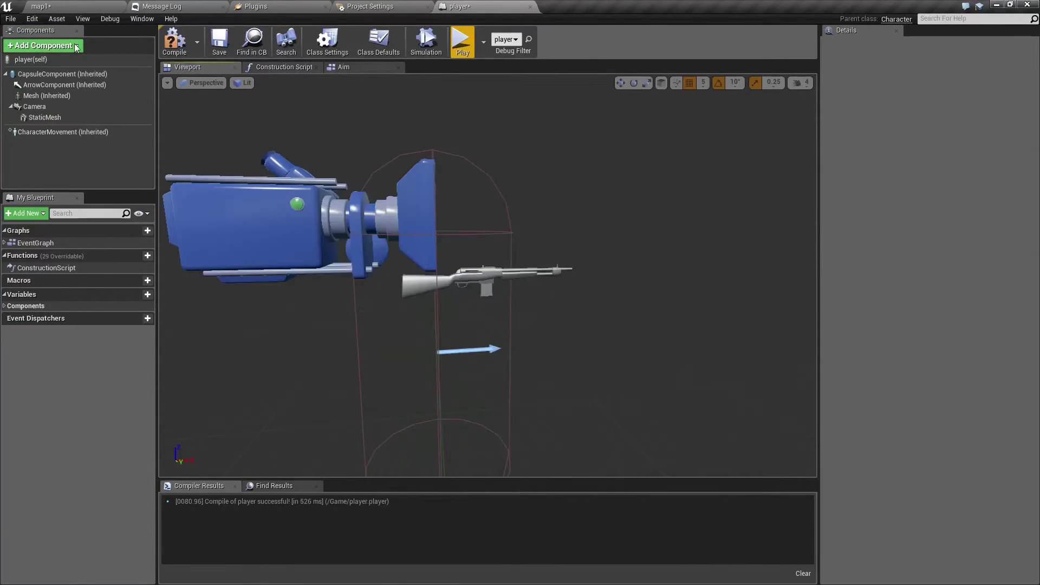
pyautogui.click(76, 46)
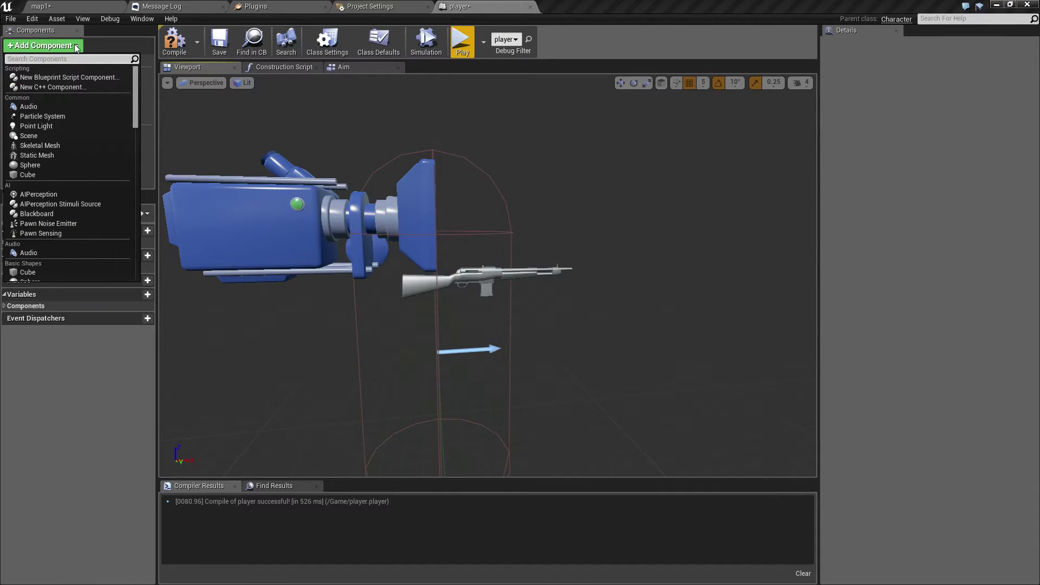
pyautogui.write('ebbar')
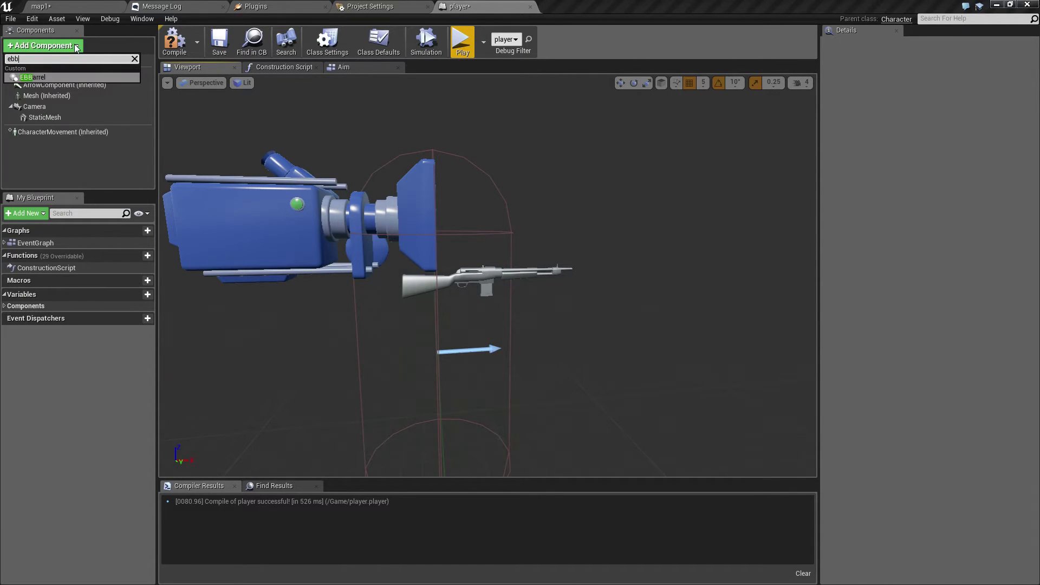
pyautogui.click(30, 77)
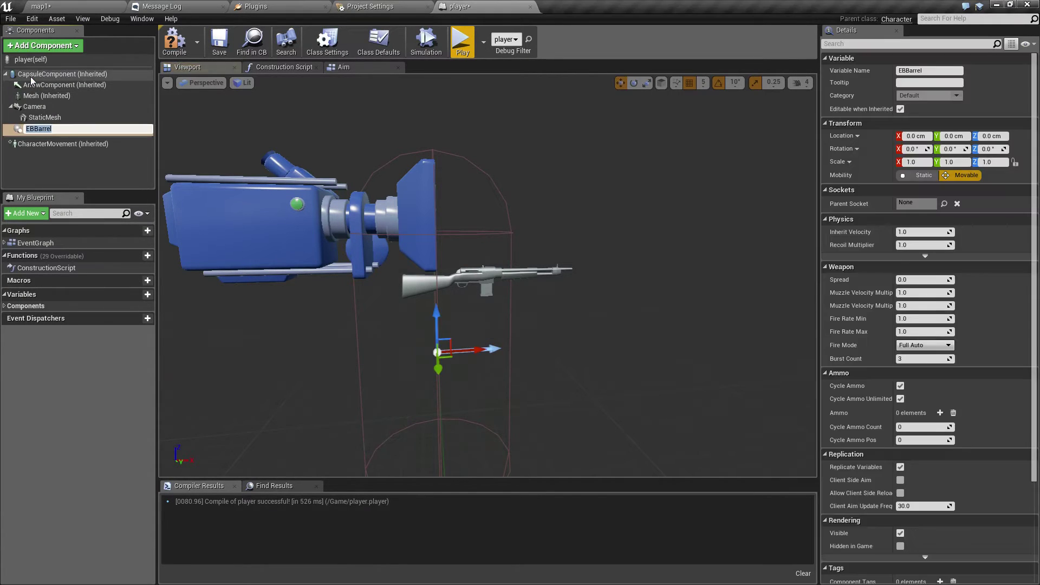
# Make the EBBarrel component a child of the gun's StaticMesh component.
pyautogui.click(53, 157)
pyautogui.click(28, 132)
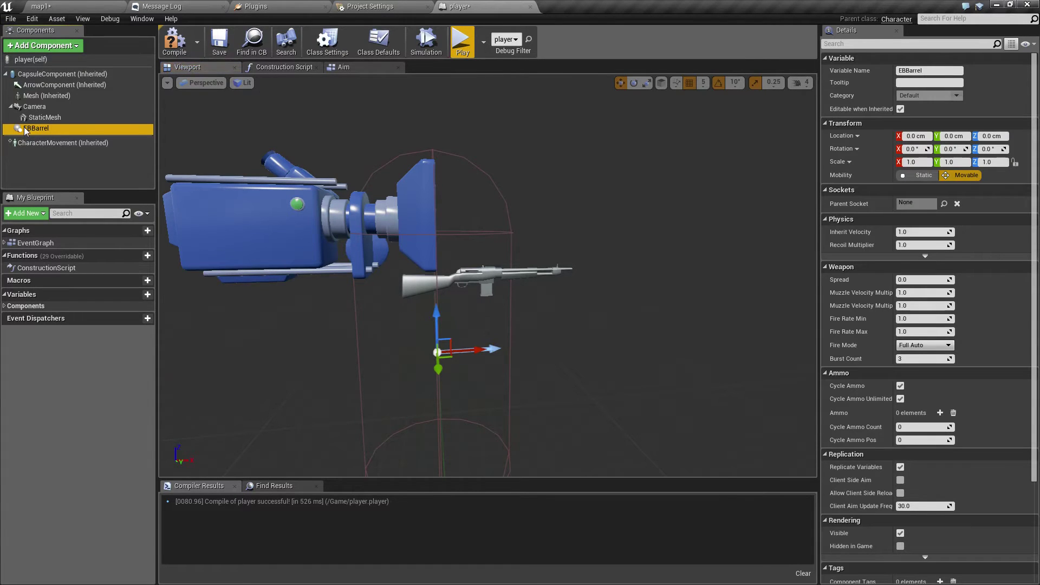
pyautogui.click(33, 129)
pyautogui.moveTo(58, 116); pyautogui.dragTo(58, 117)
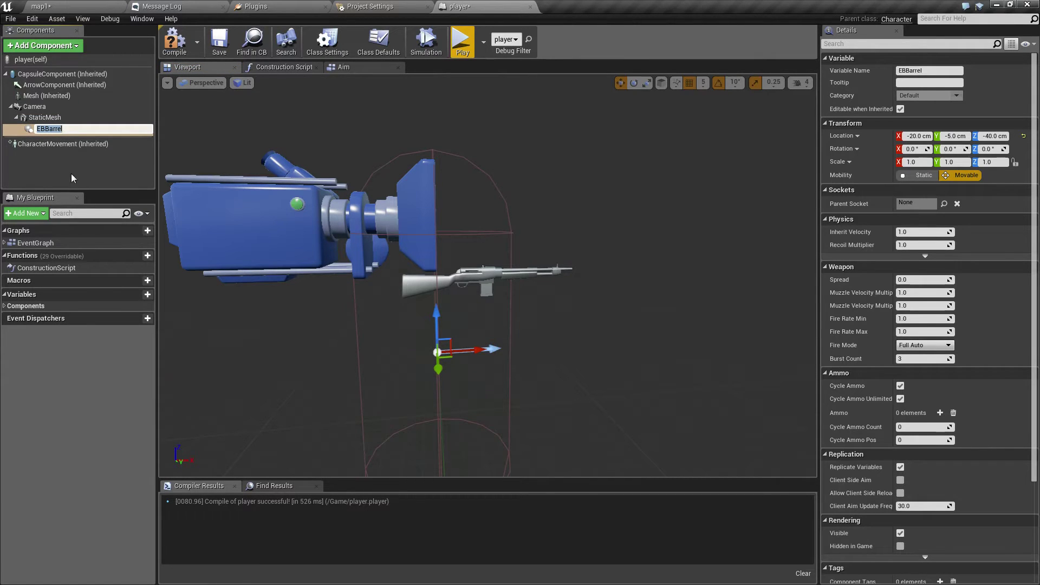
pyautogui.click(59, 156)
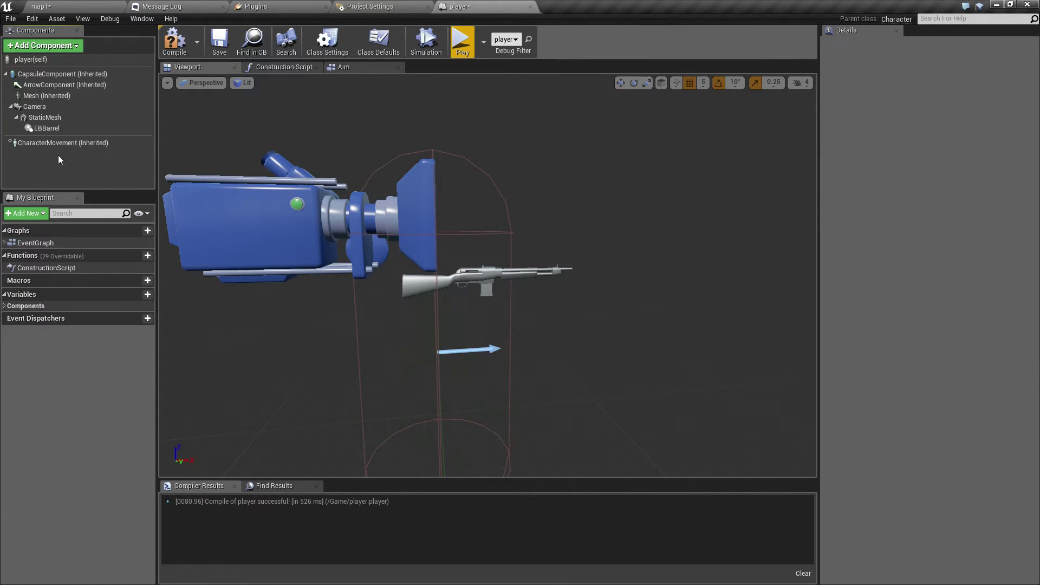
# Move the EBBarrel component onto the gun's barrel, fine-tuning its position with 1 cm grid snapping.
pyautogui.click(57, 128)
pyautogui.moveTo(452, 348); pyautogui.dragTo(493, 269)
pyautogui.moveTo(493, 269); pyautogui.dragTo(244, 287, button='right')
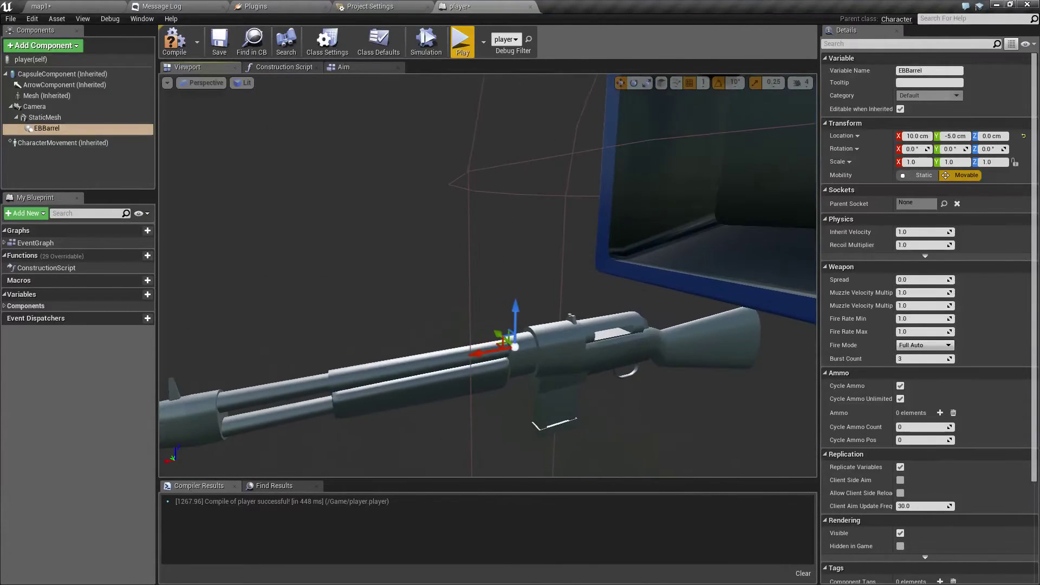
pyautogui.moveTo(486, 331); pyautogui.dragTo(432, 337)
pyautogui.moveTo(431, 337)
pyautogui.mouseDown(button='right')
pyautogui.moveTo(401, 339)
pyautogui.moveTo(422, 341)
pyautogui.mouseUp(button='right')
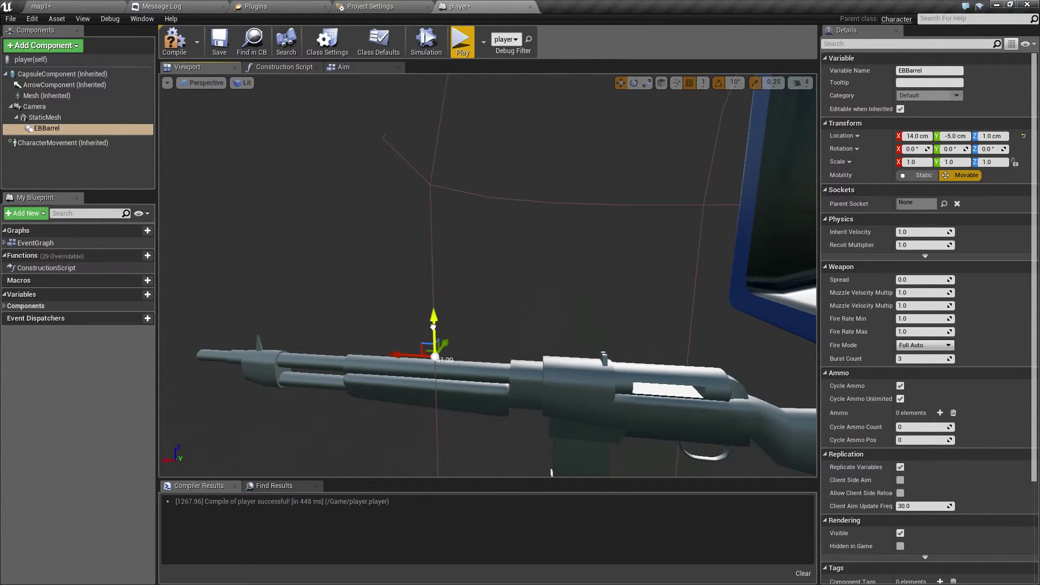
pyautogui.moveTo(430, 330); pyautogui.dragTo(432, 346)
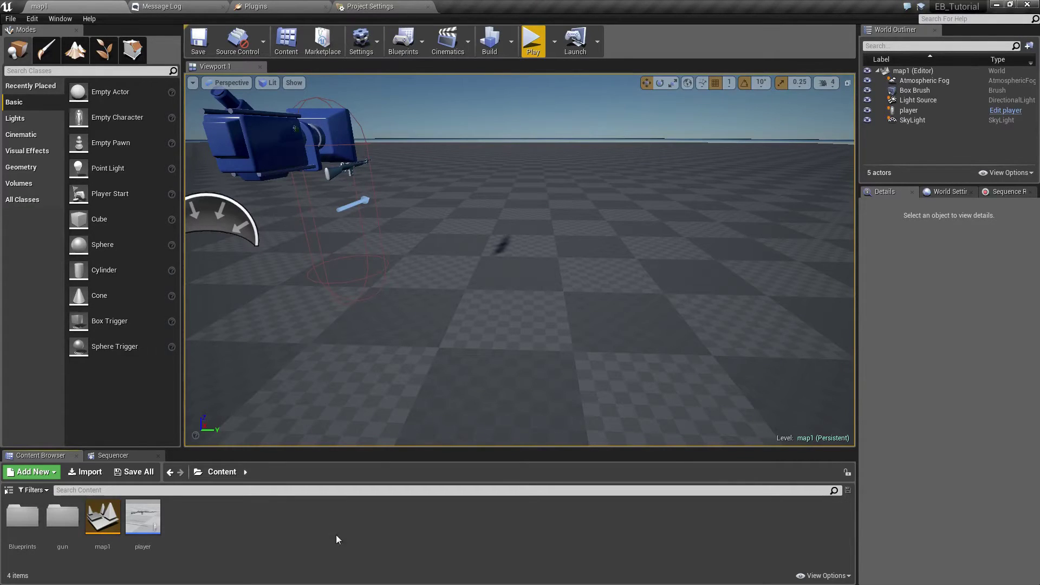
# Create a Blueprint class named bullet in the Content folder with EBBullet as its parent class.
pyautogui.rightClick(346, 521)
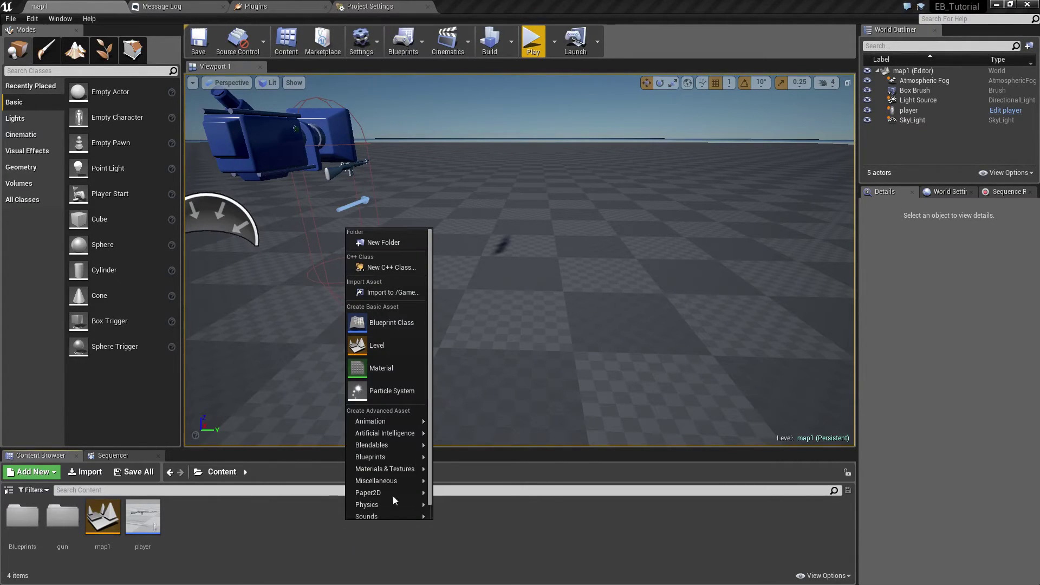
pyautogui.moveTo(371, 445)
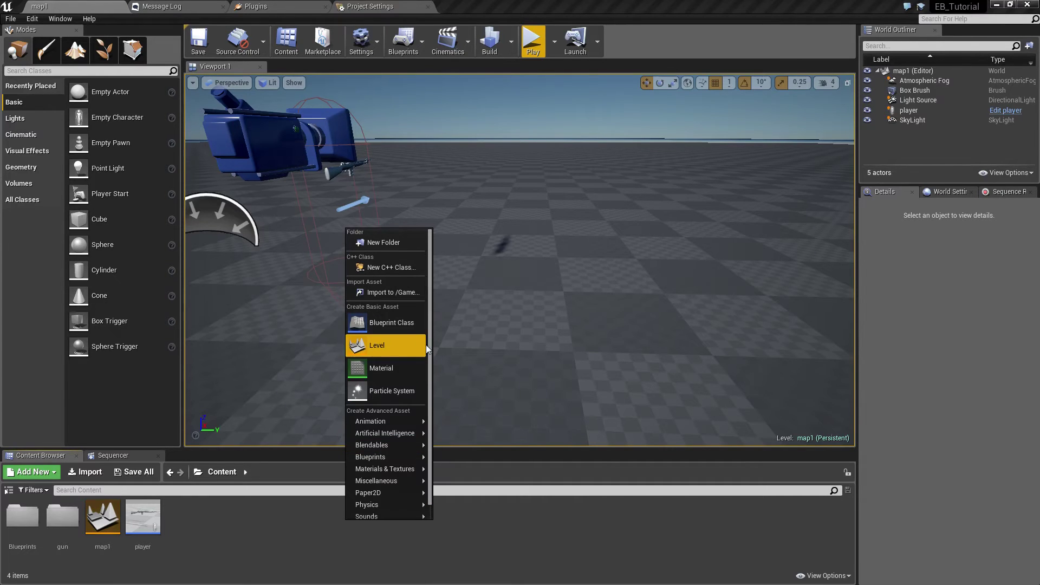
pyautogui.click(395, 324)
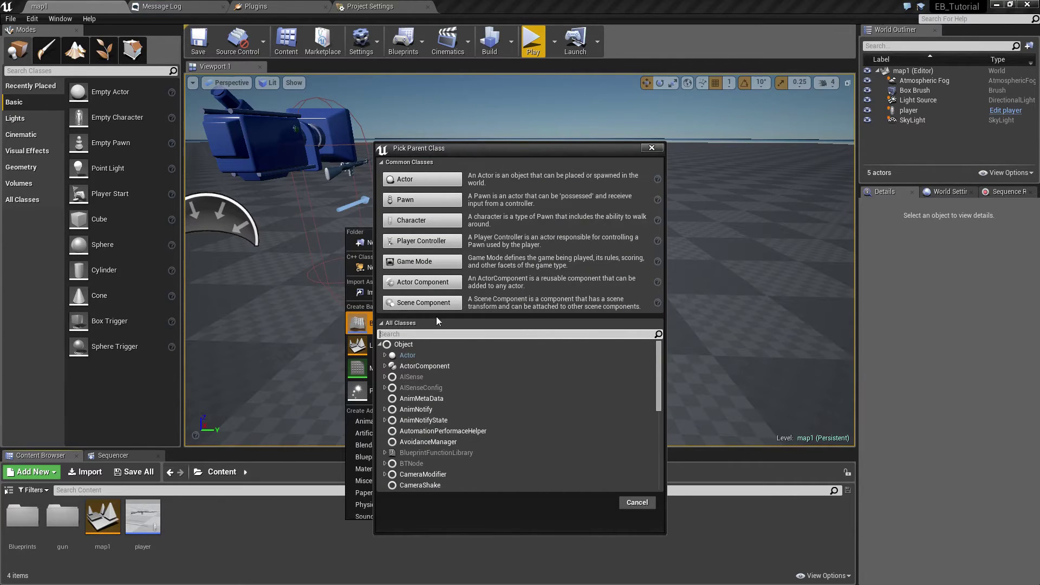
pyautogui.click(443, 333)
pyautogui.write('ebb')
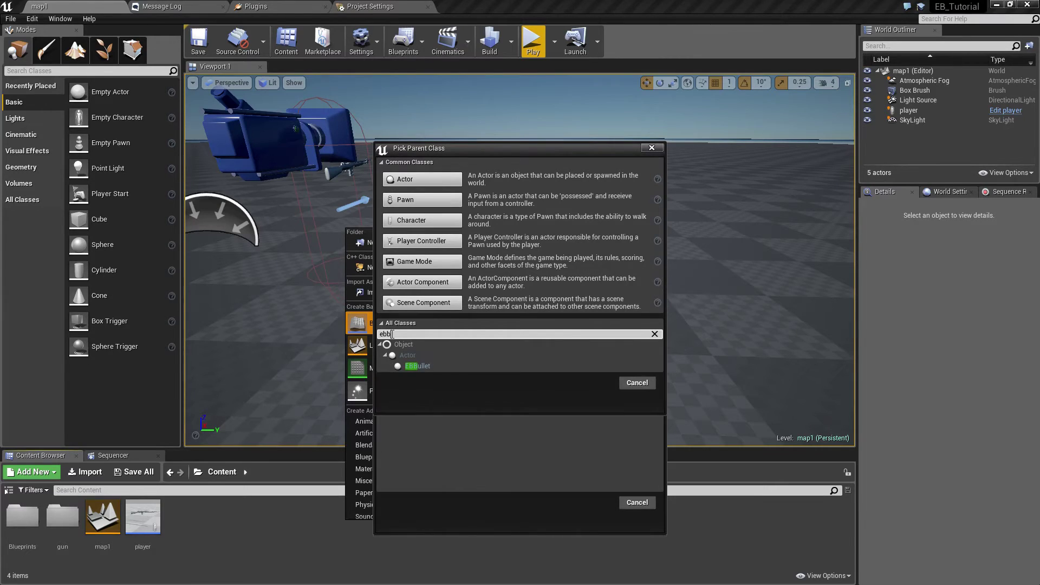
pyautogui.click(415, 368)
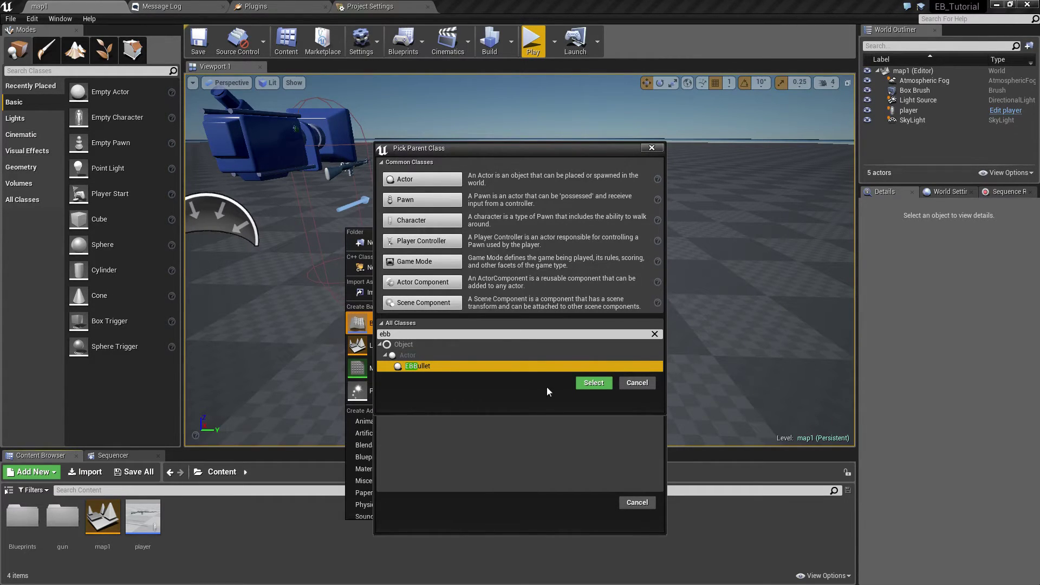
pyautogui.click(593, 383)
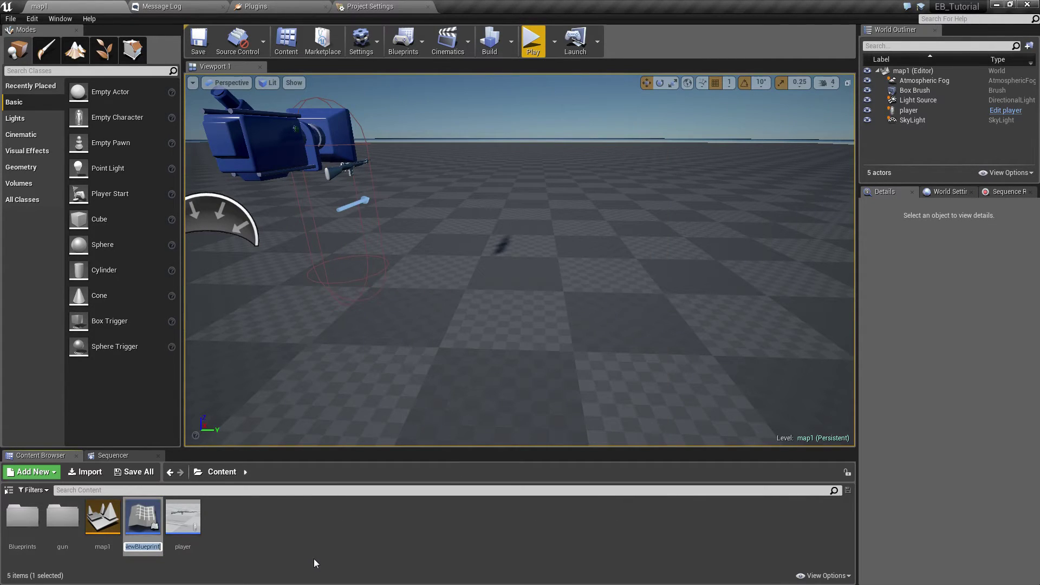
pyautogui.write('bullet')
pyautogui.press('Return')
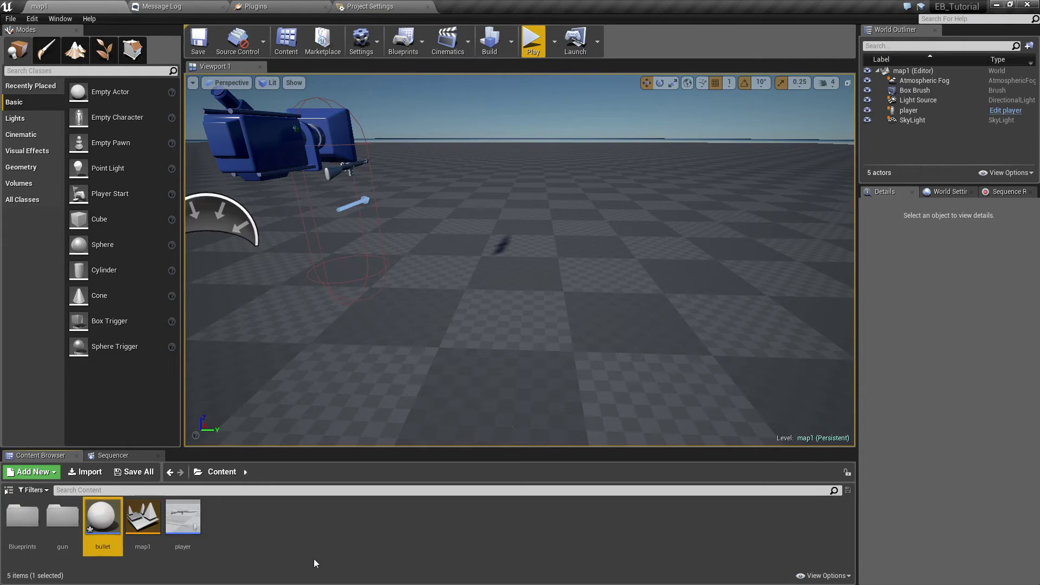
# Open the bullet blueprint and turn on Debug Enabled in its class defaults.
pyautogui.doubleClick(103, 517)
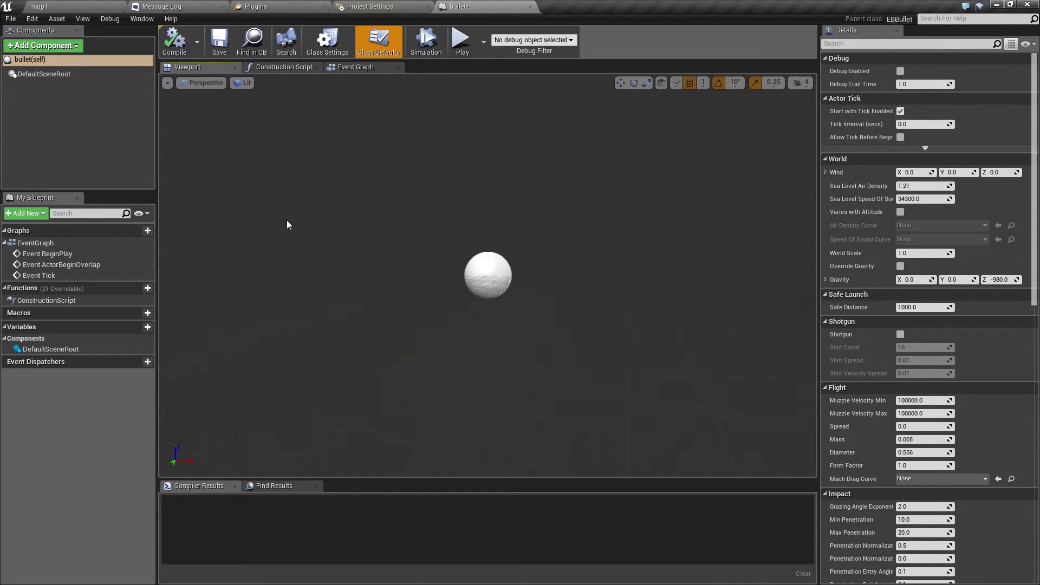
pyautogui.click(333, 44)
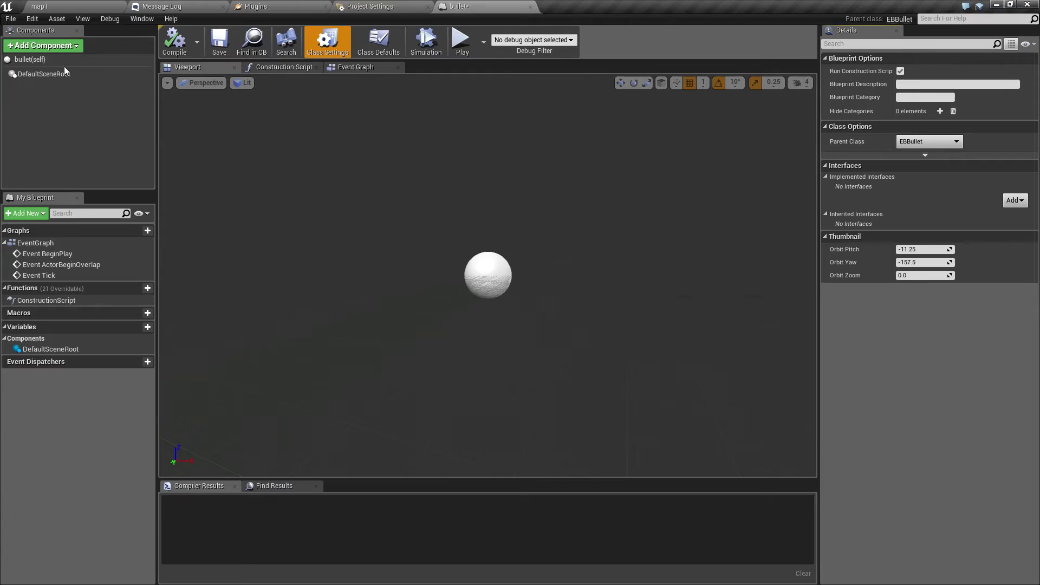
pyautogui.click(43, 61)
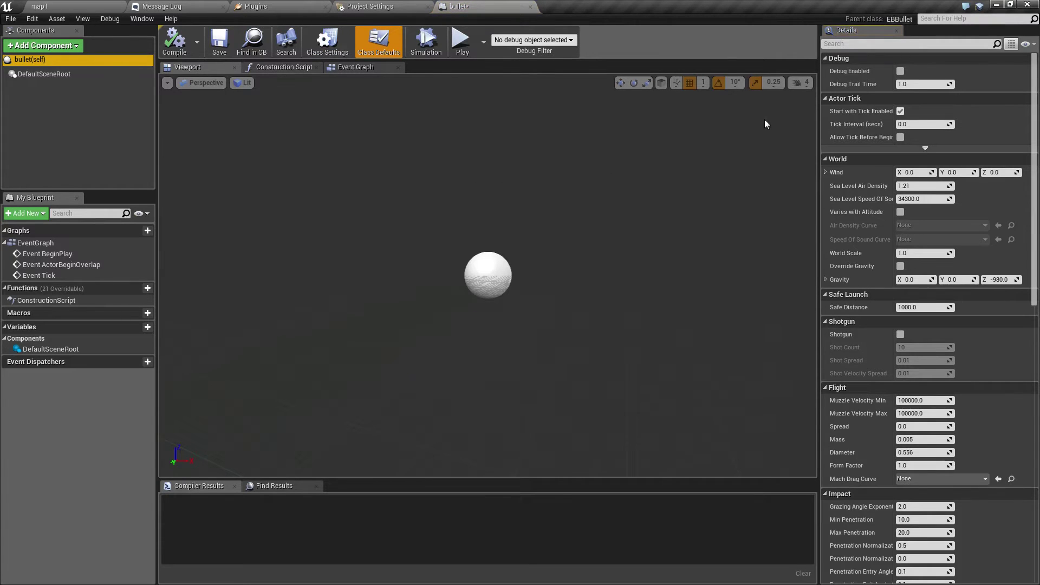
pyautogui.click(900, 71)
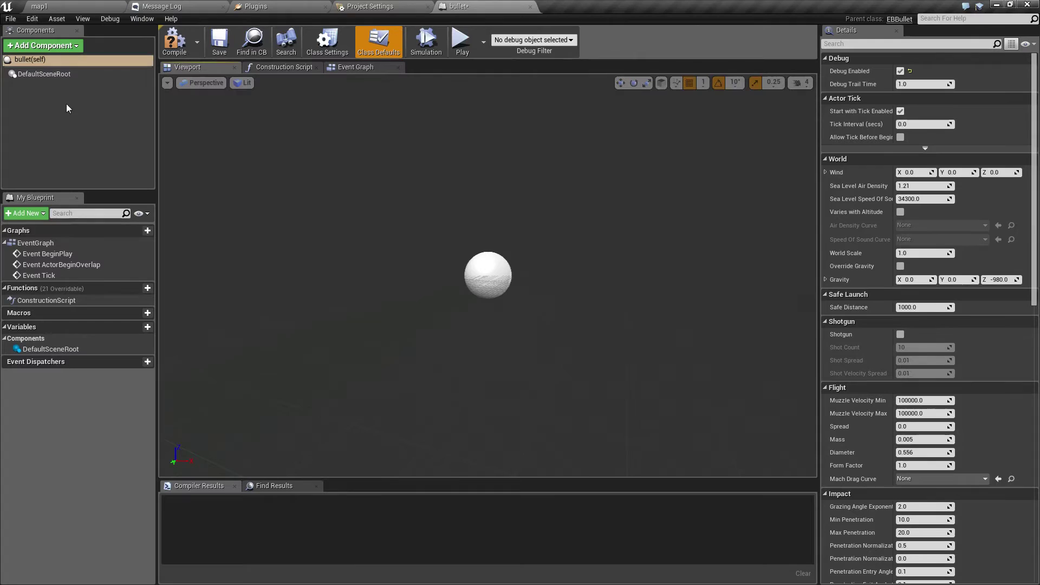
pyautogui.click(80, 45)
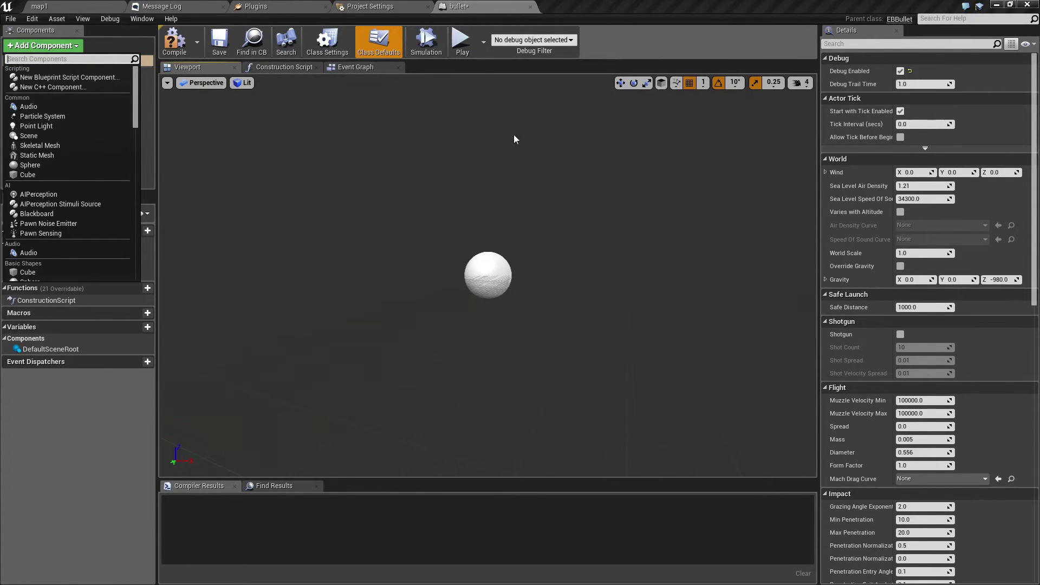
pyautogui.click(337, 193)
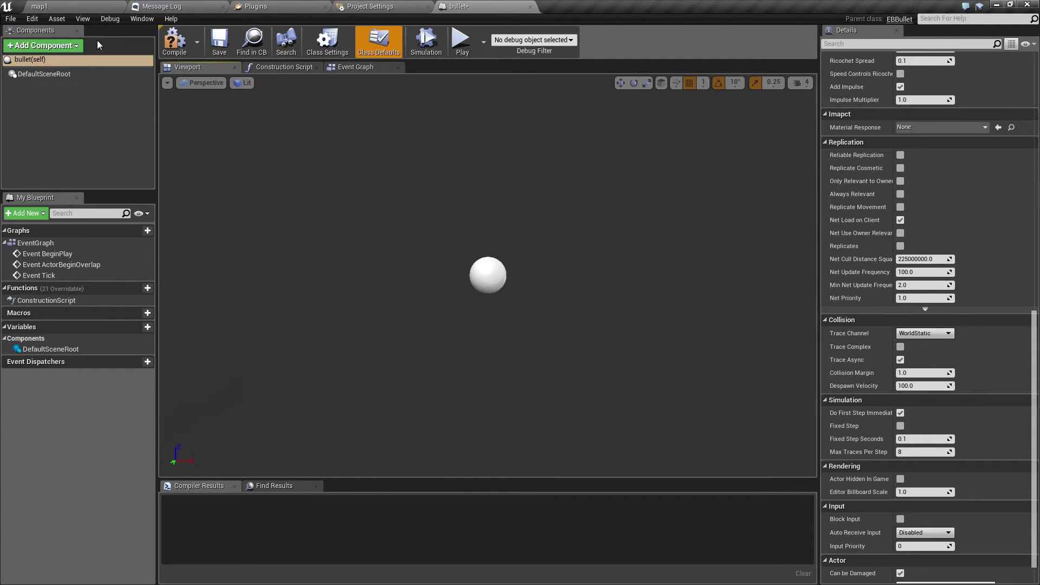
# Open the player blueprint and add one Ammo element to the EBBarrel component, set to bullet.
pyautogui.click(85, 4)
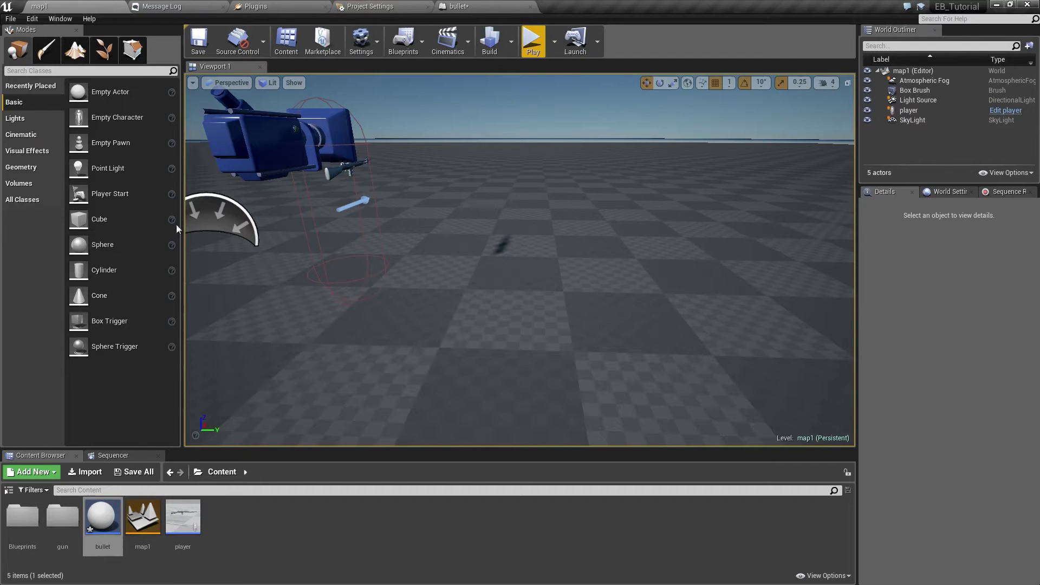
pyautogui.click(185, 513)
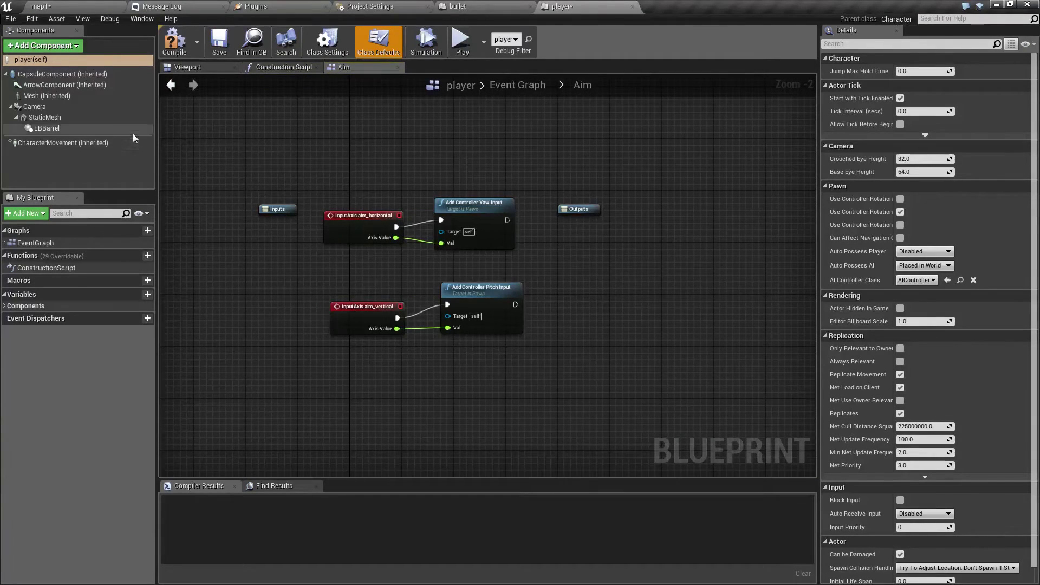
pyautogui.click(95, 129)
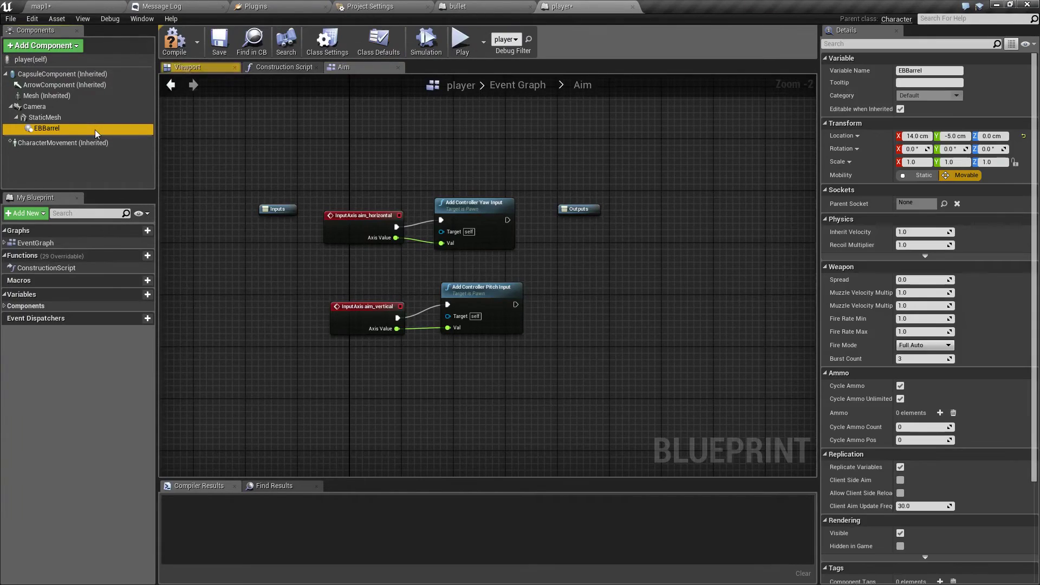
pyautogui.click(940, 413)
pyautogui.click(914, 429)
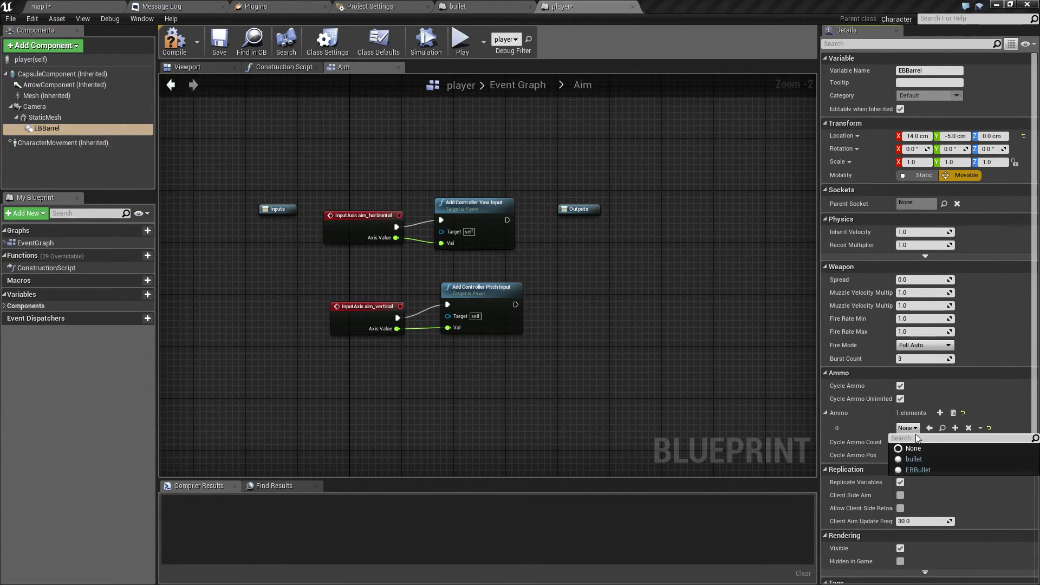
pyautogui.click(912, 459)
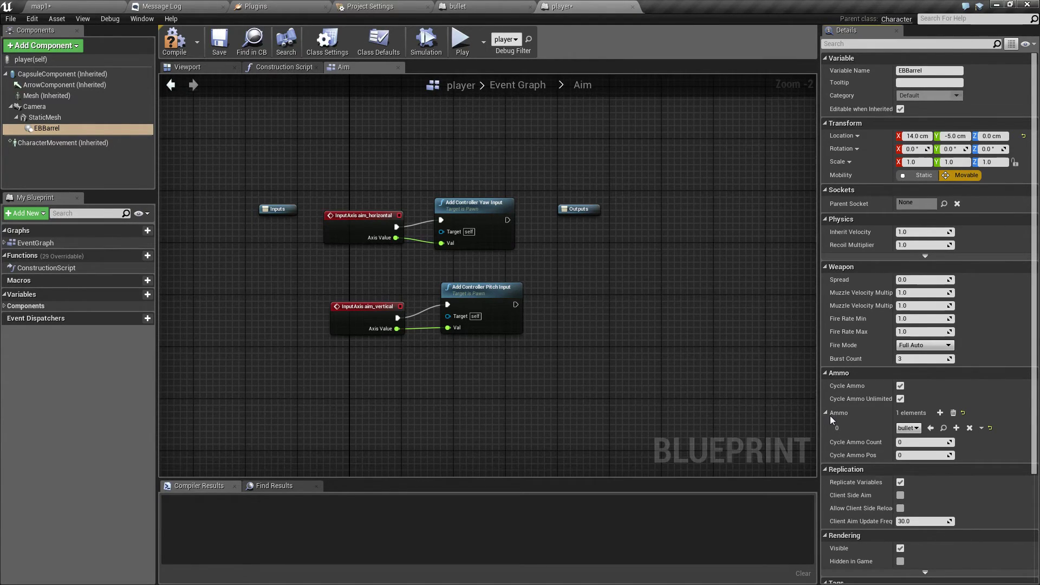
pyautogui.click(914, 428)
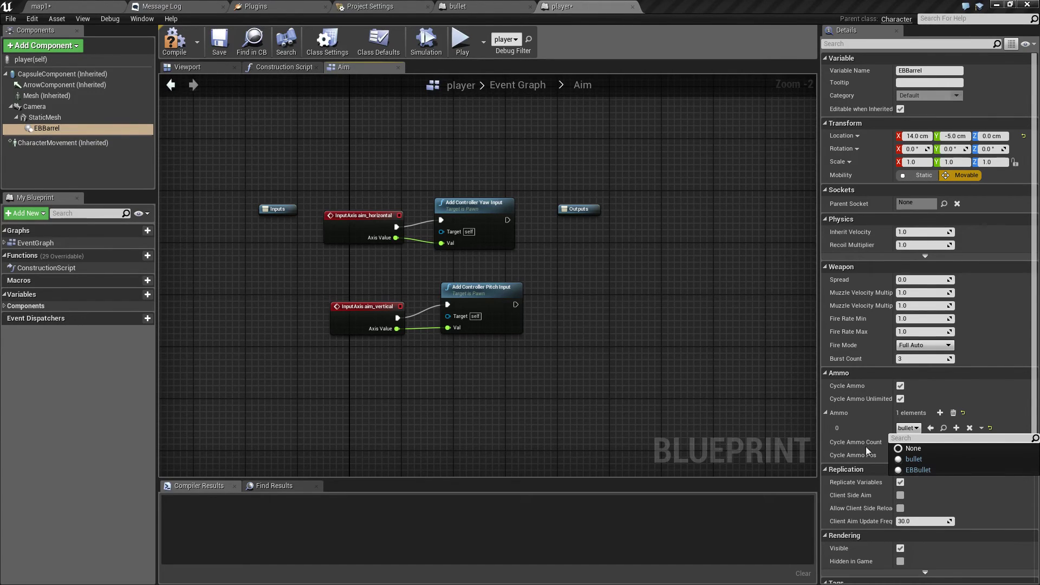
pyautogui.click(900, 471)
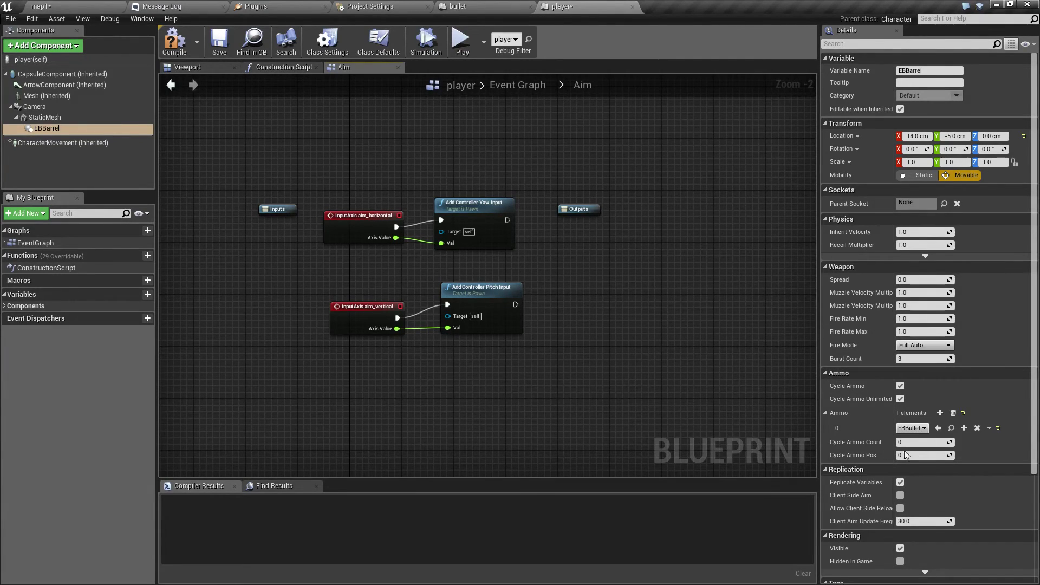
pyautogui.click(923, 428)
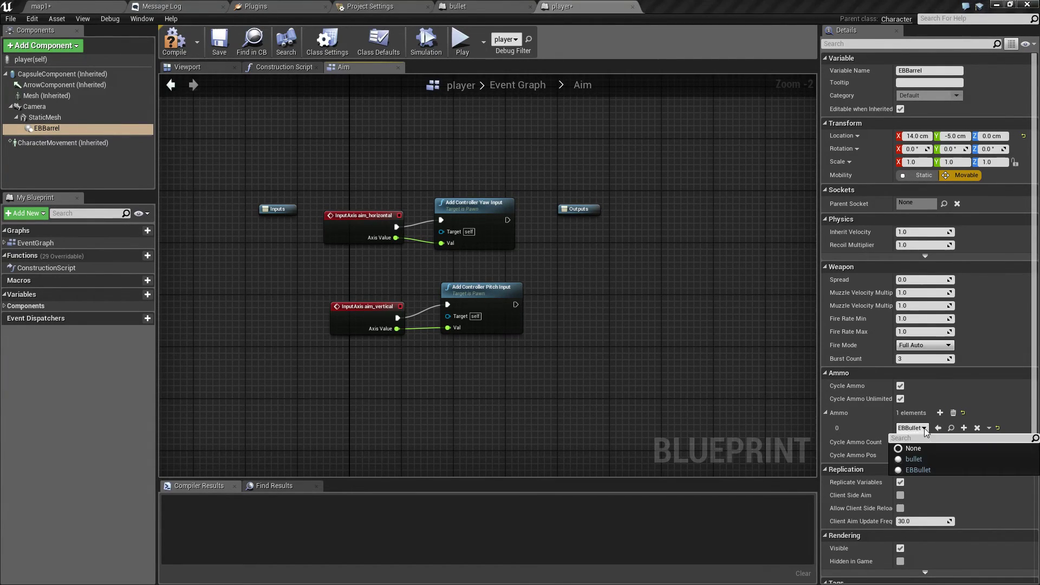
pyautogui.click(915, 459)
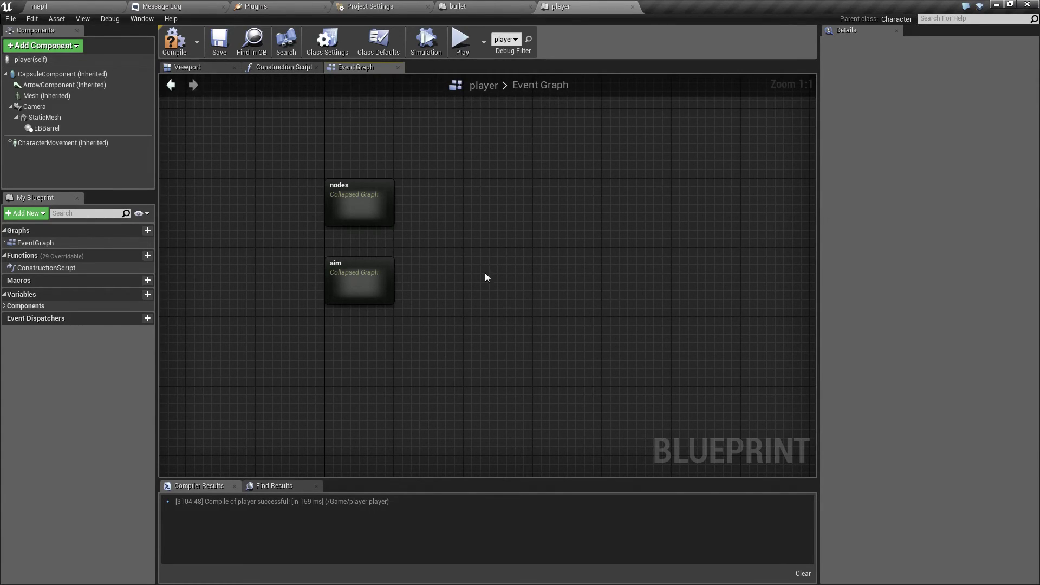
# Add an action mapping named shoot in the project's input settings.
pyautogui.click(365, 7)
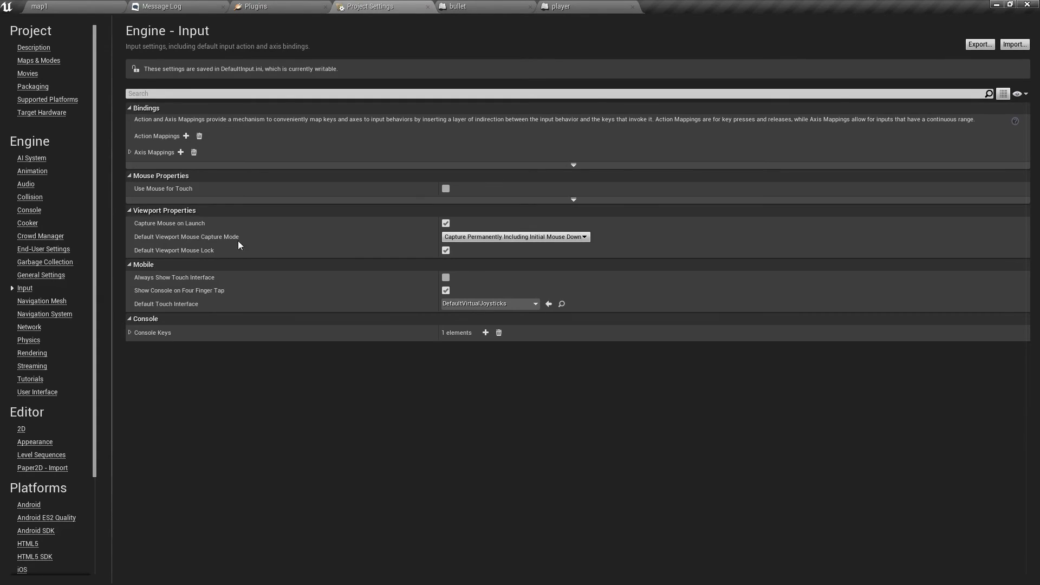
pyautogui.click(186, 136)
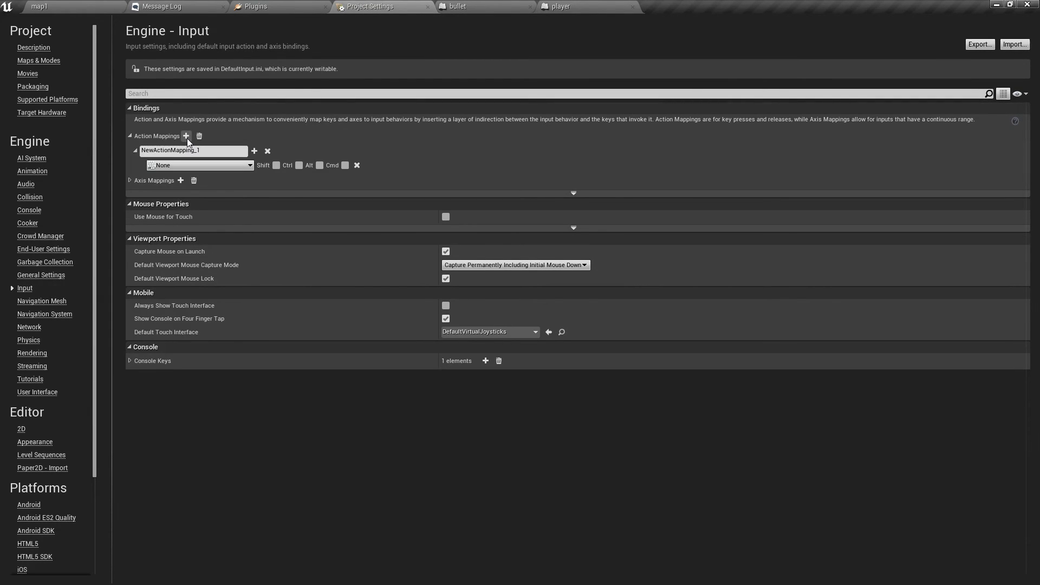
pyautogui.click(224, 153)
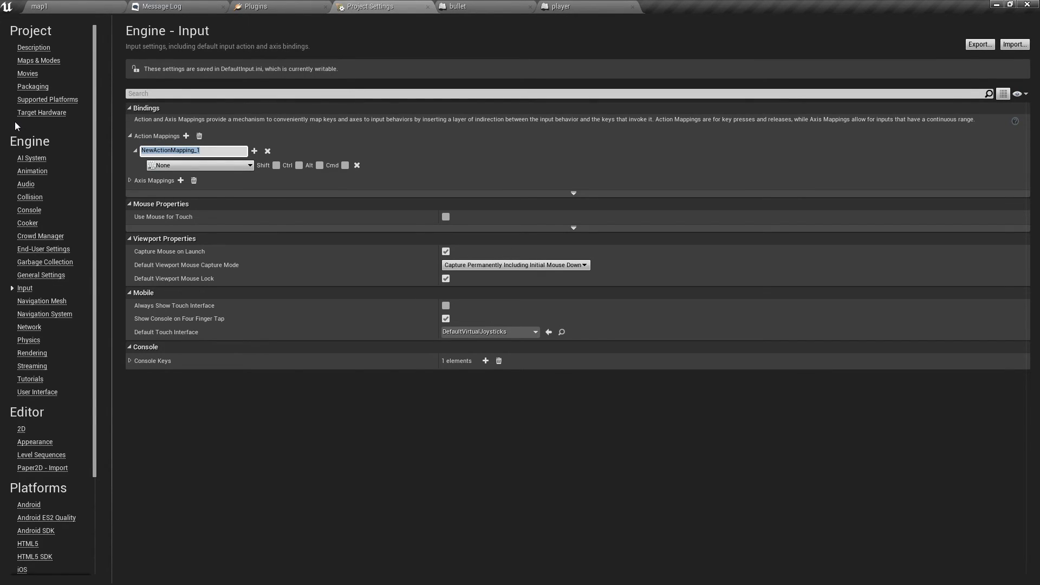
pyautogui.write('shoot')
pyautogui.press('Return')
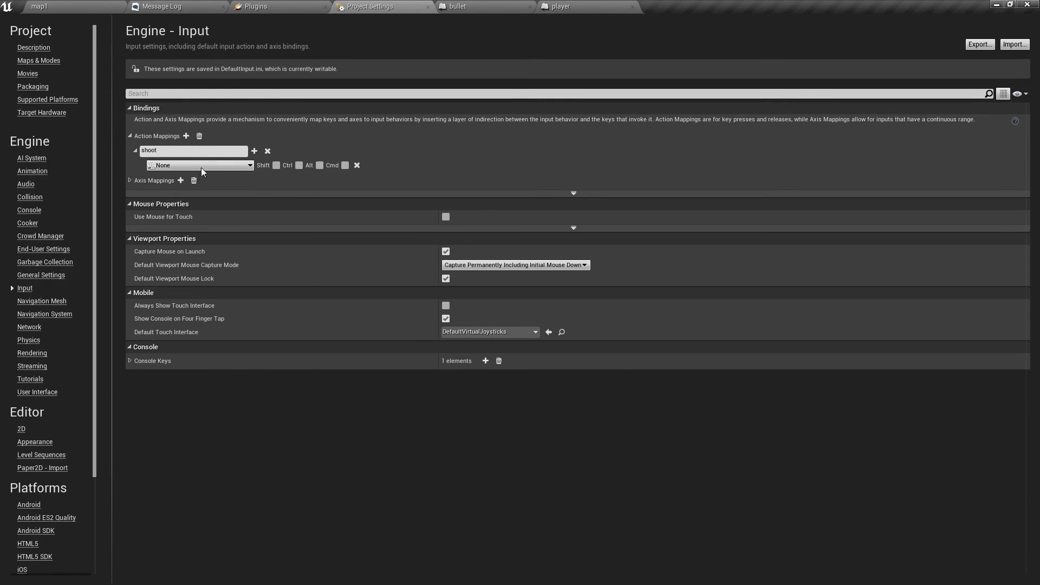
# Bind the shoot action mapping to Left Mouse Button.
pyautogui.click(202, 166)
pyautogui.write('l')
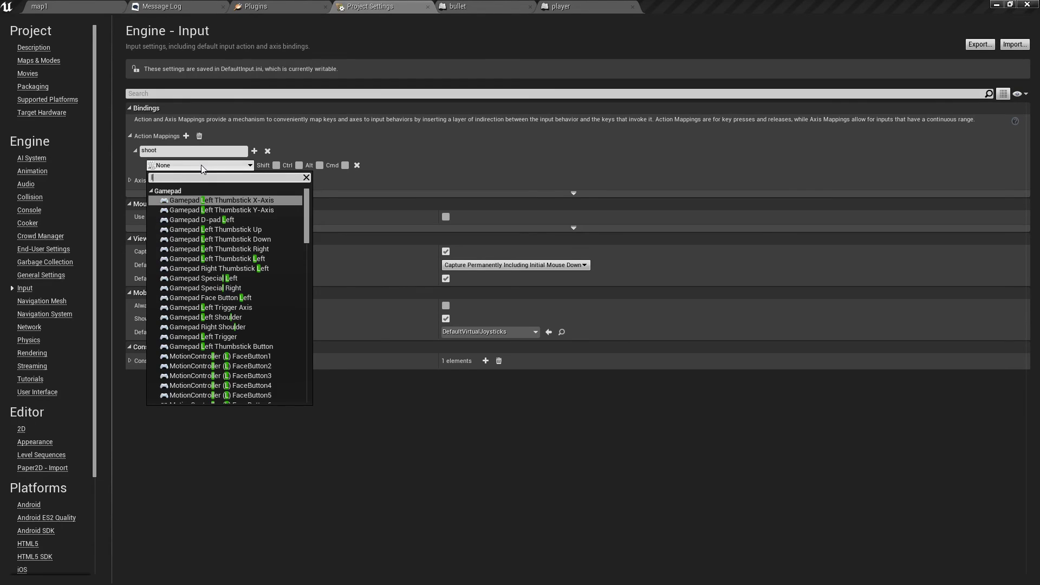
pyautogui.write('eft mou')
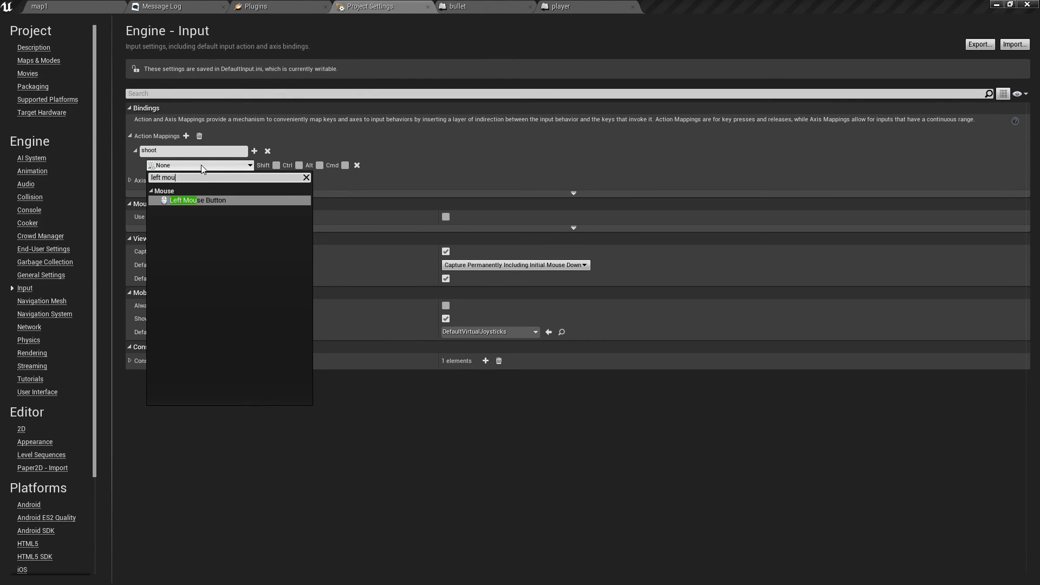
pyautogui.press('Return')
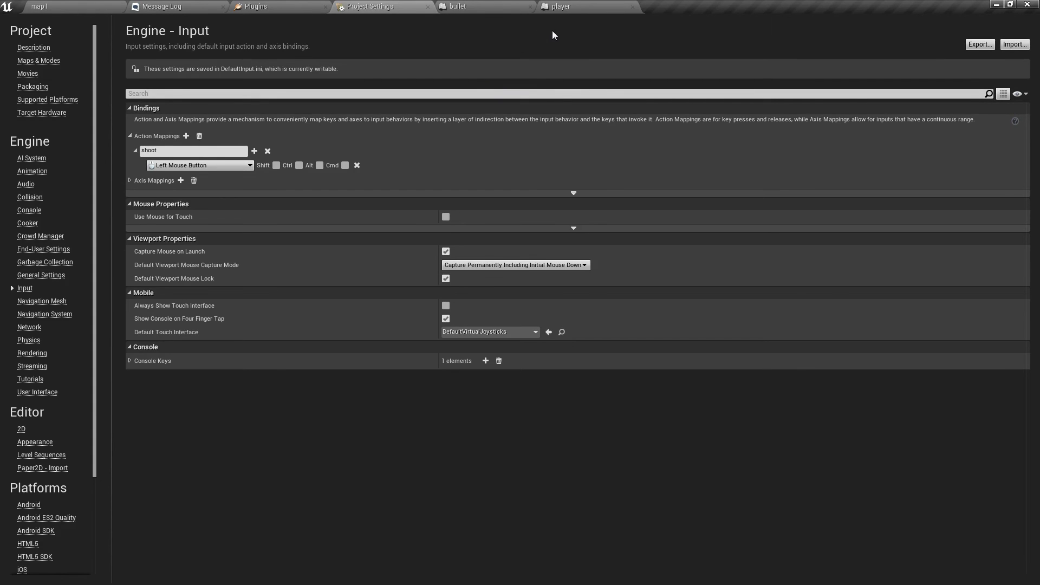
# Add the shoot input action event to the player blueprint's Event Graph, beneath the collapsed aim graph.
pyautogui.click(559, 7)
pyautogui.moveTo(316, 363); pyautogui.dragTo(343, 290, button='right')
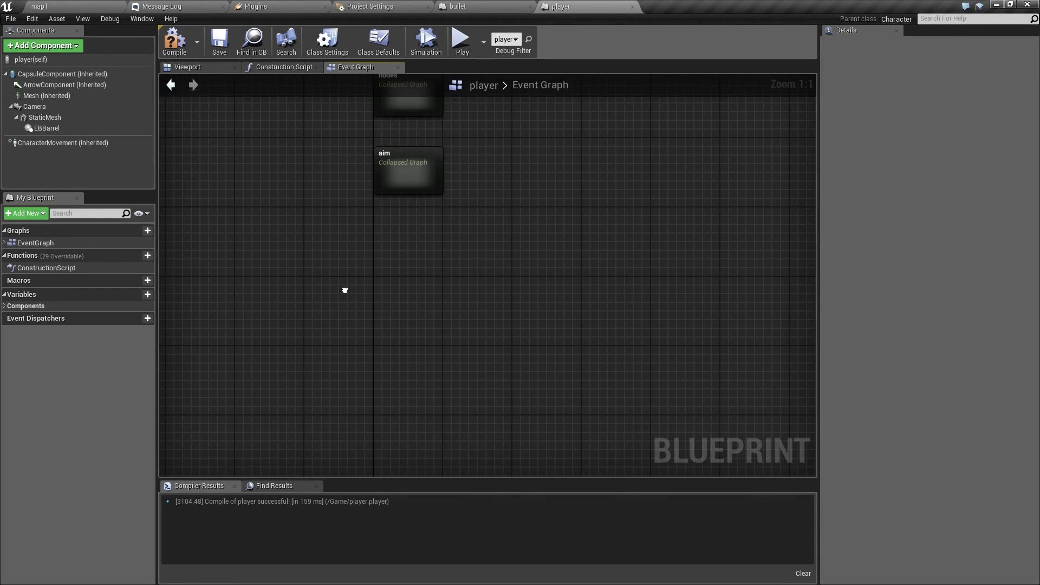
pyautogui.rightClick(396, 328)
pyautogui.write('shoot')
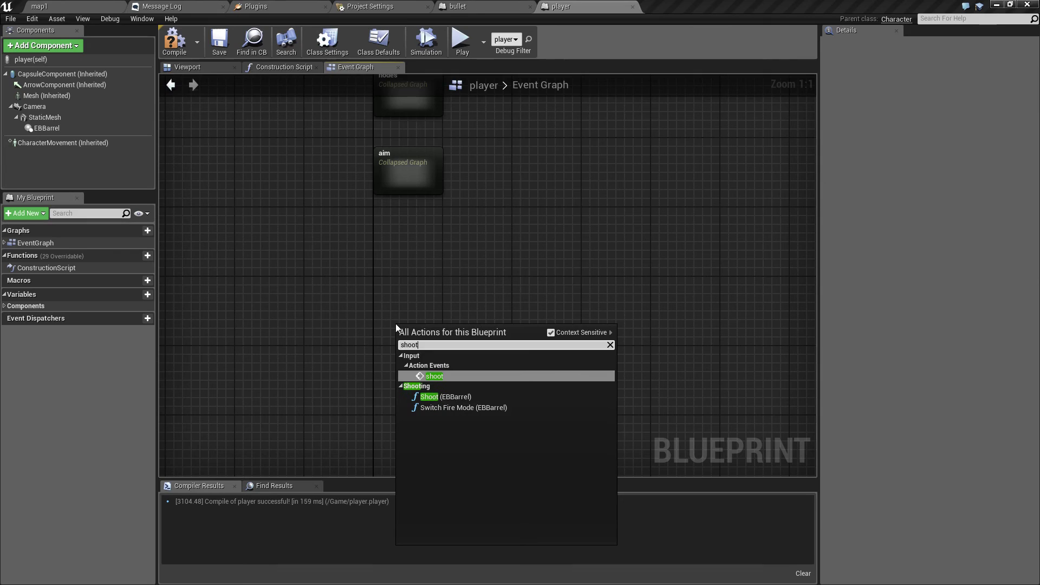
pyautogui.click(434, 376)
pyautogui.moveTo(427, 284); pyautogui.dragTo(419, 266)
pyautogui.click(295, 268)
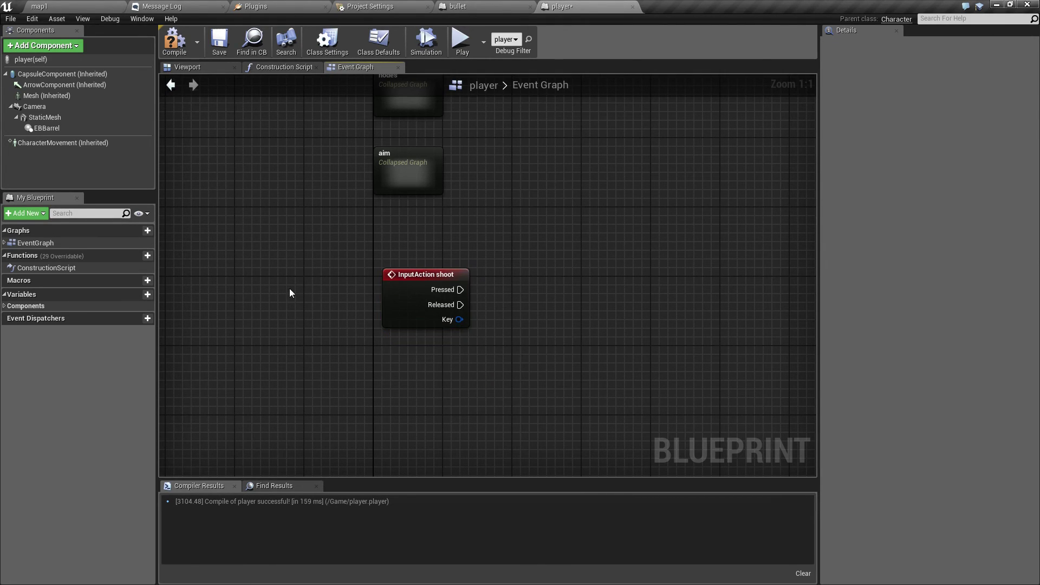
# Call Shoot on an EBBarrel reference from the shoot event's Pressed output, with Trigger enabled.
pyautogui.moveTo(45, 129); pyautogui.dragTo(546, 268)
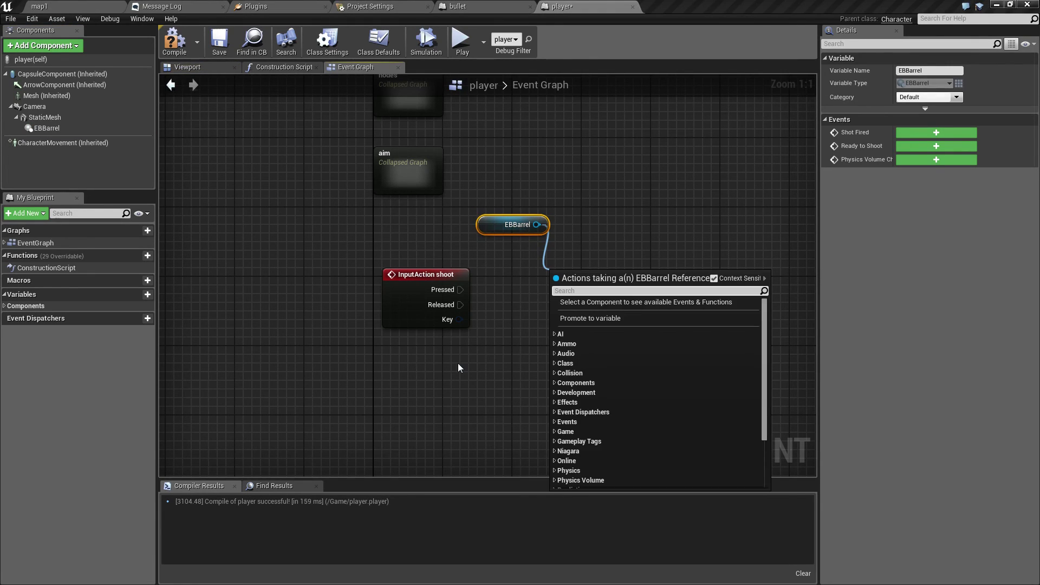
pyautogui.write('shoot')
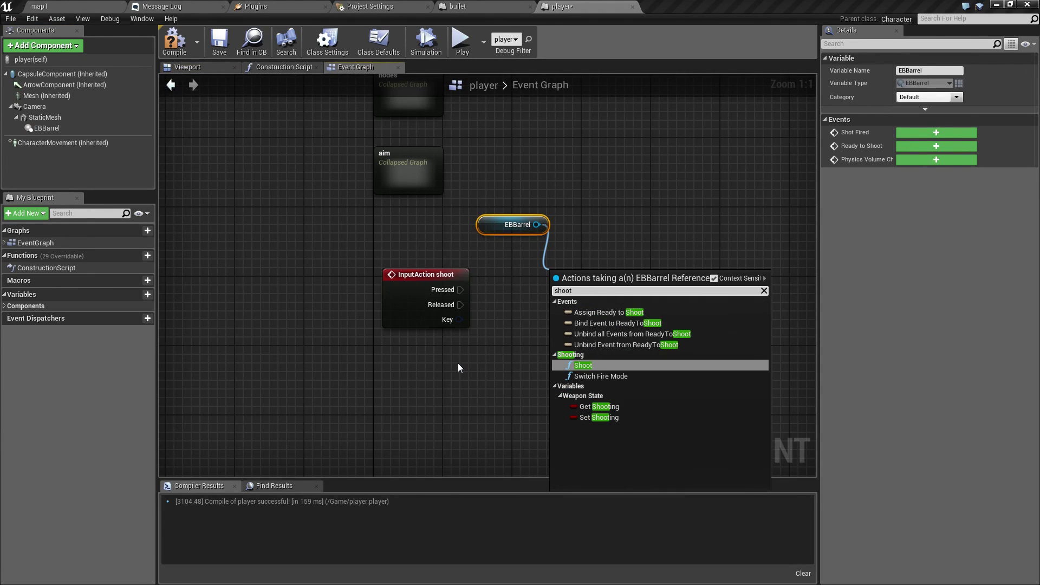
pyautogui.click(593, 364)
pyautogui.moveTo(620, 295); pyautogui.dragTo(666, 262)
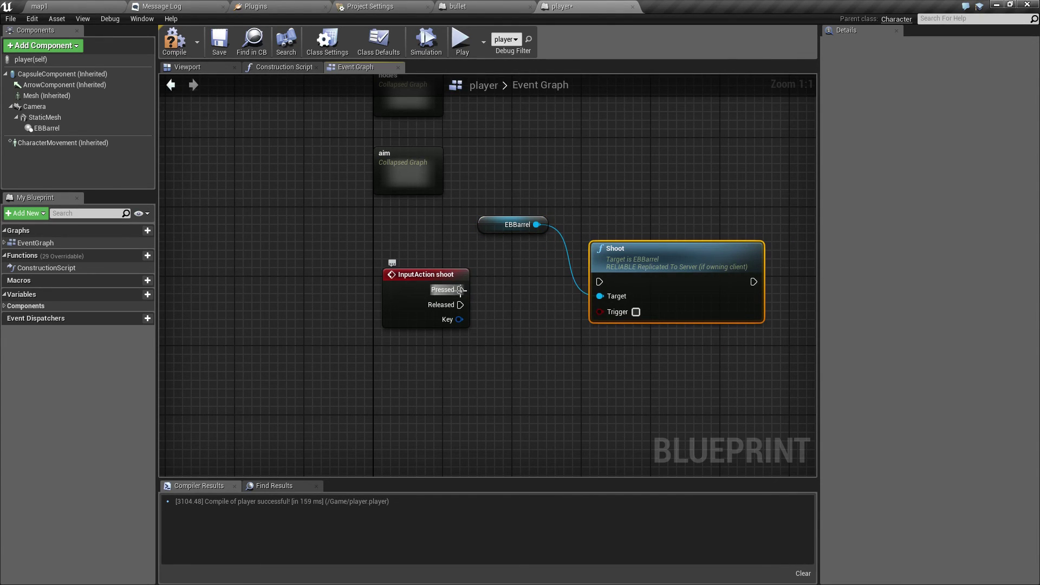
pyautogui.moveTo(460, 290); pyautogui.dragTo(601, 282)
pyautogui.moveTo(556, 408); pyautogui.dragTo(541, 392, button='right')
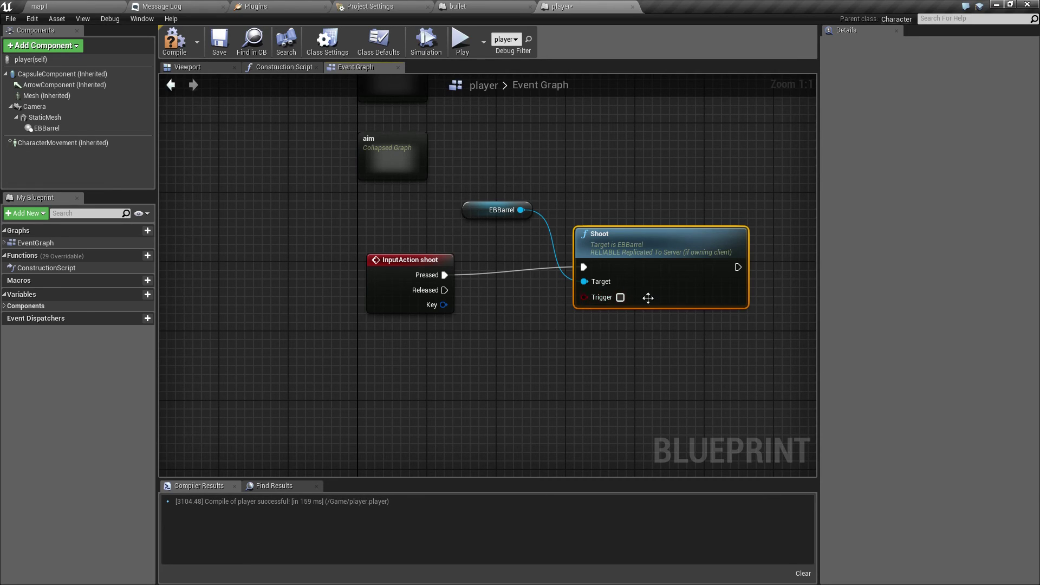
pyautogui.click(619, 297)
# Duplicate the Shoot node, connect the copy to EBBarrel and the event's Released output, and turn off its Trigger.
pyautogui.hotkey('ctrl', 'c')
pyautogui.hotkey('ctrl', 'v')
pyautogui.moveTo(499, 287); pyautogui.dragTo(620, 322)
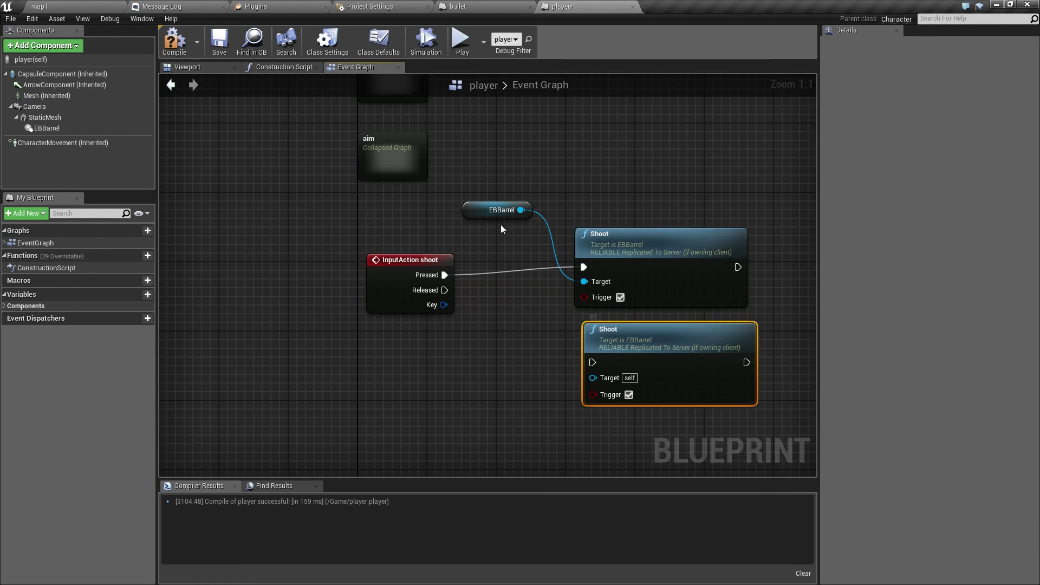
pyautogui.moveTo(520, 209); pyautogui.dragTo(592, 377)
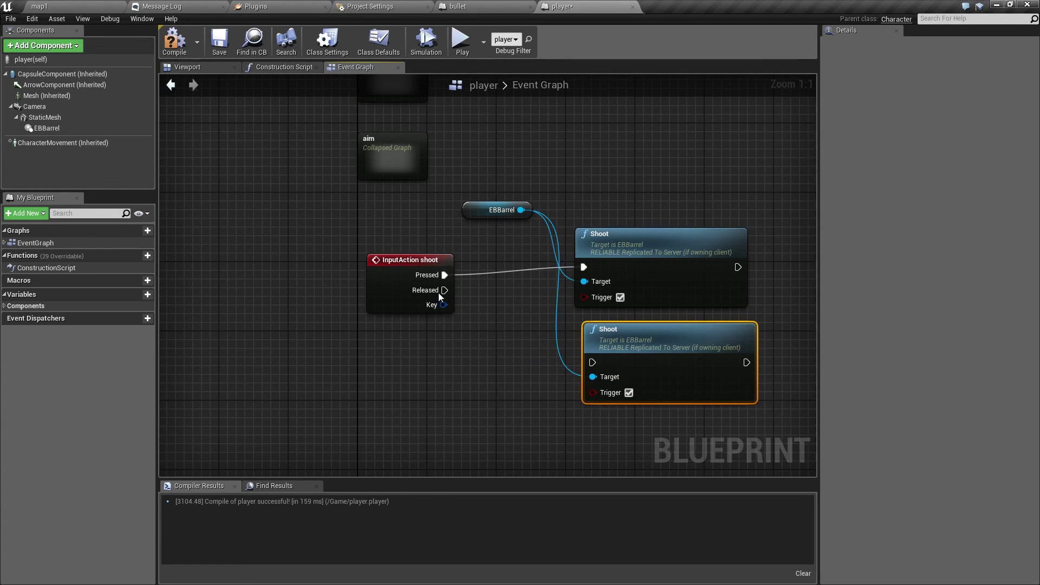
pyautogui.moveTo(444, 290); pyautogui.dragTo(593, 362)
pyautogui.click(628, 392)
pyautogui.click(386, 264)
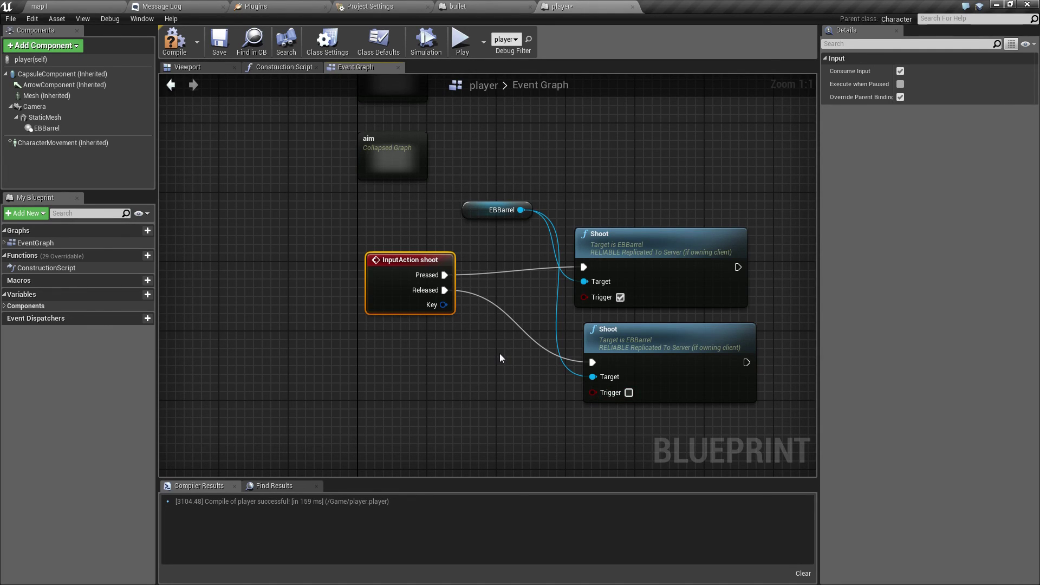
pyautogui.hotkey('ctrl', 'z')
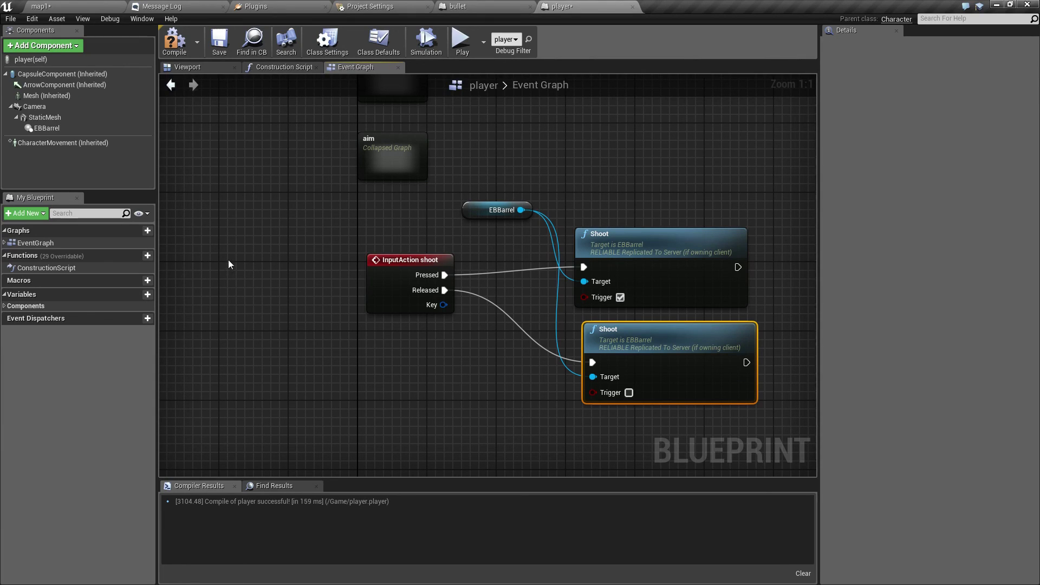
pyautogui.click(256, 198)
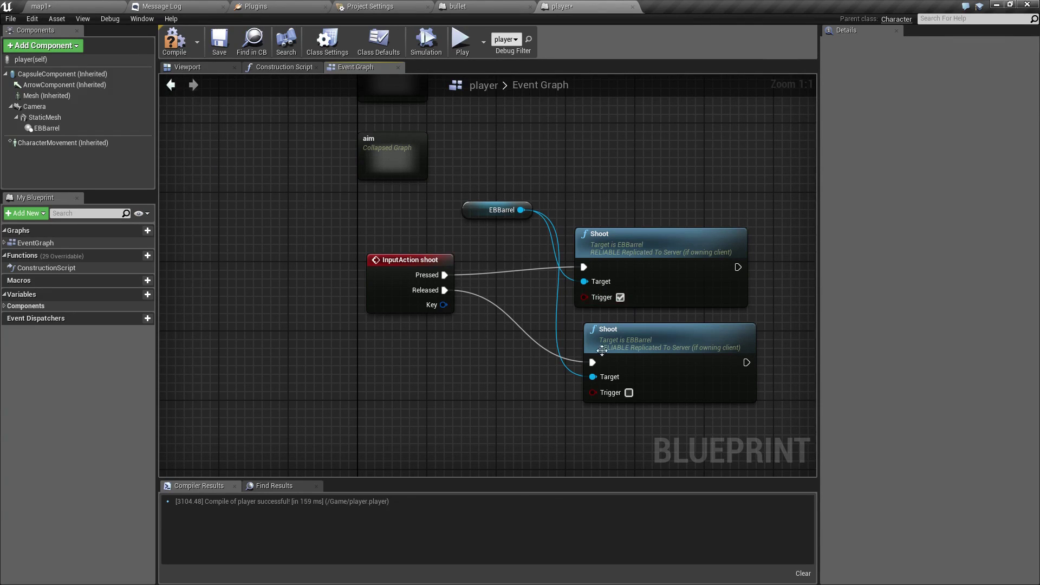
# Run the game in a standalone preview window to test the shooting setup.
pyautogui.hotkey('alt', 'p')
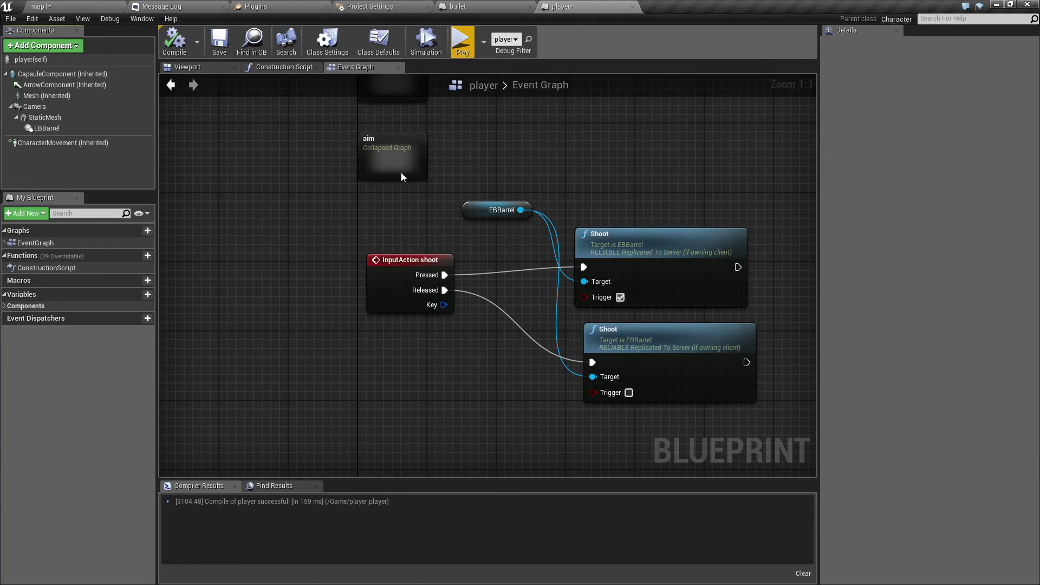
pyautogui.click(462, 43)
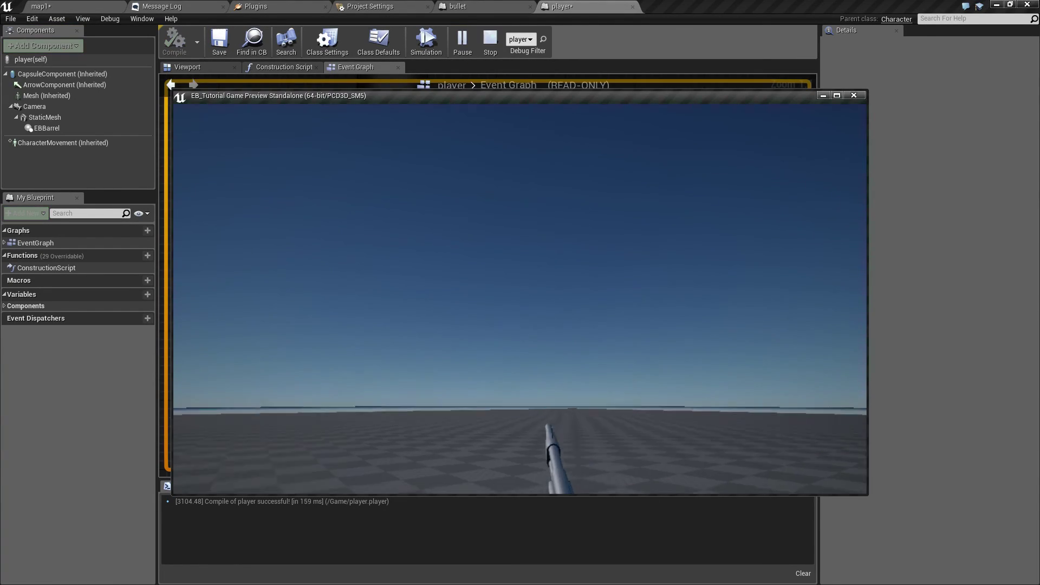